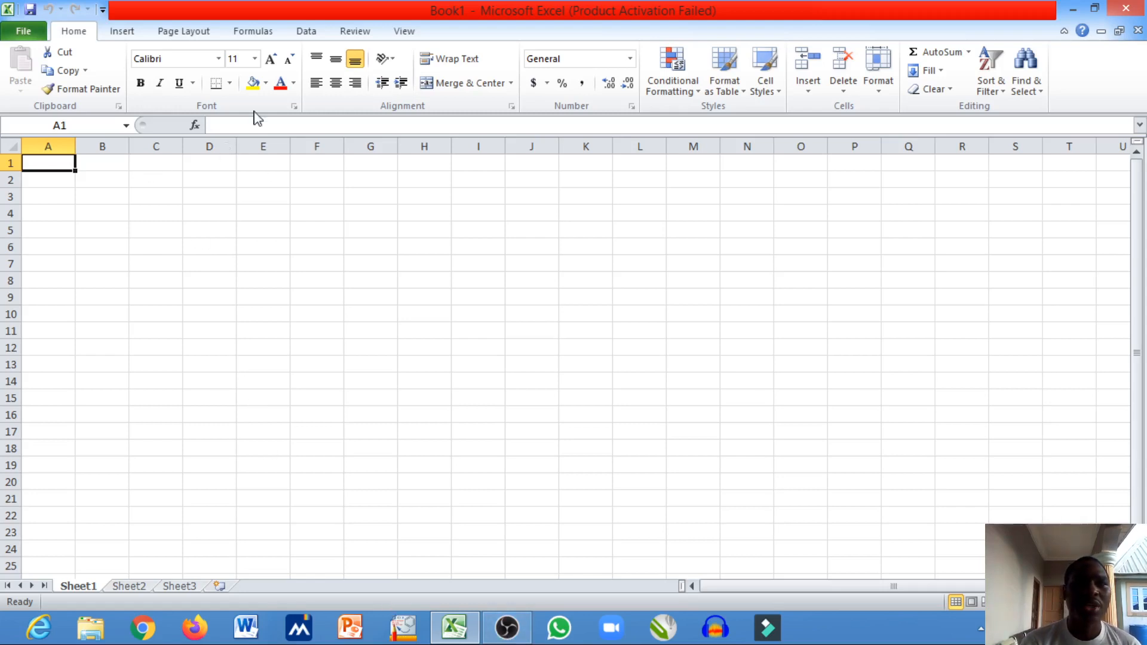
- Enter the column headings TEST in cell A1 and EXAMS in cell B1
{"action": "left_click", "coordinate": [306, 33]}
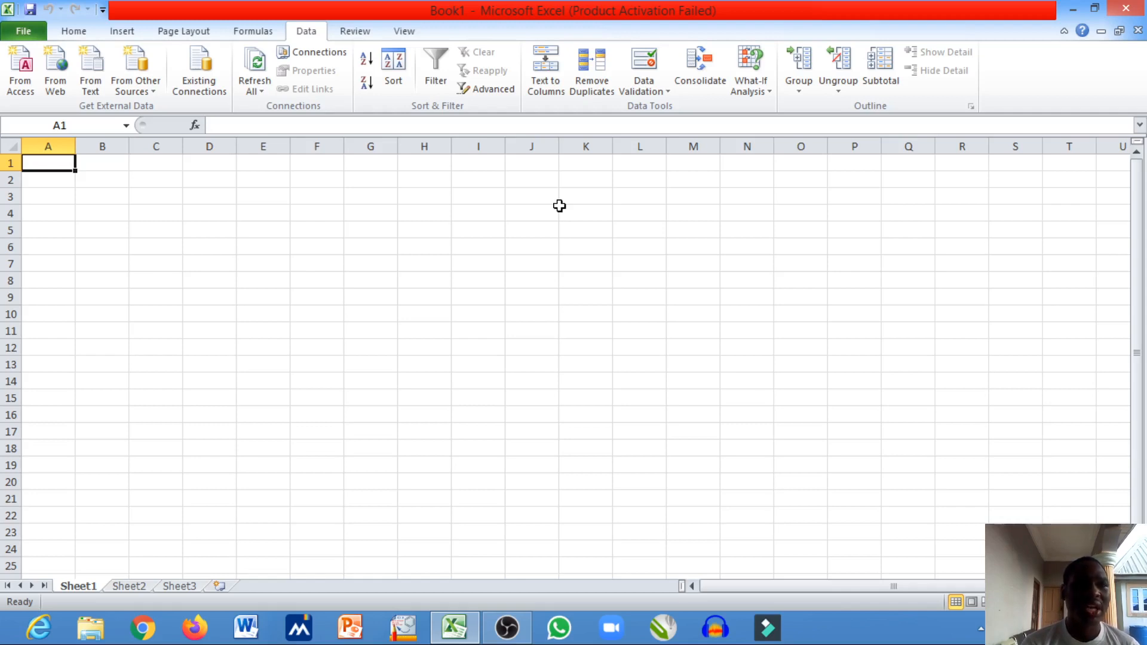
{"action": "type", "text": "TEST"}
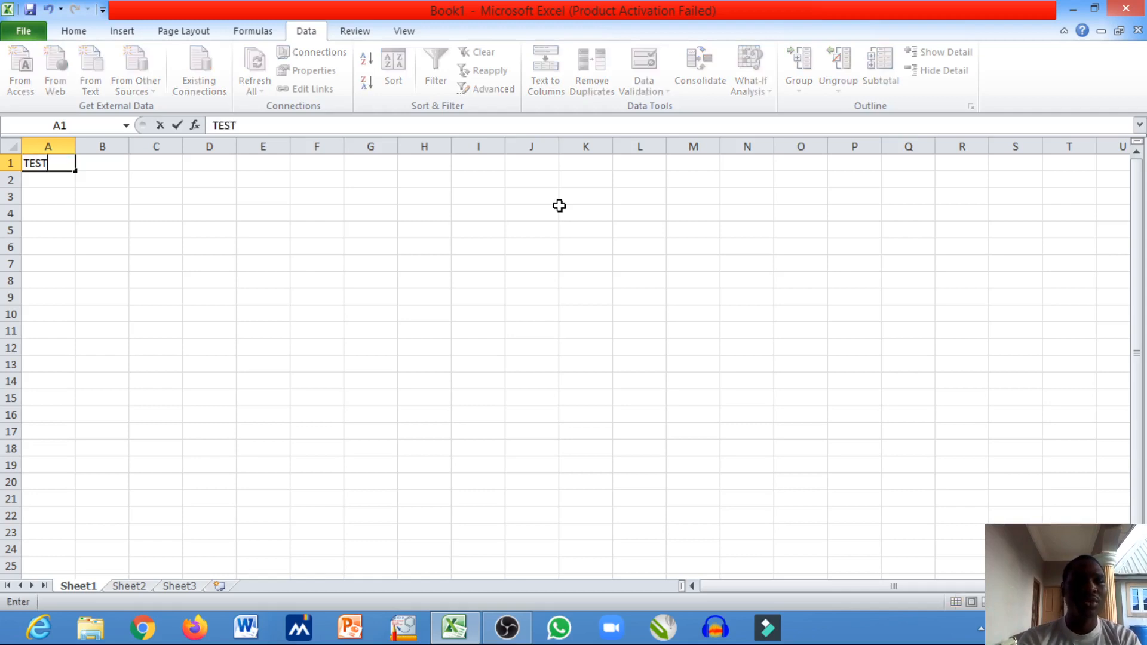
{"action": "key", "text": "Tab"}
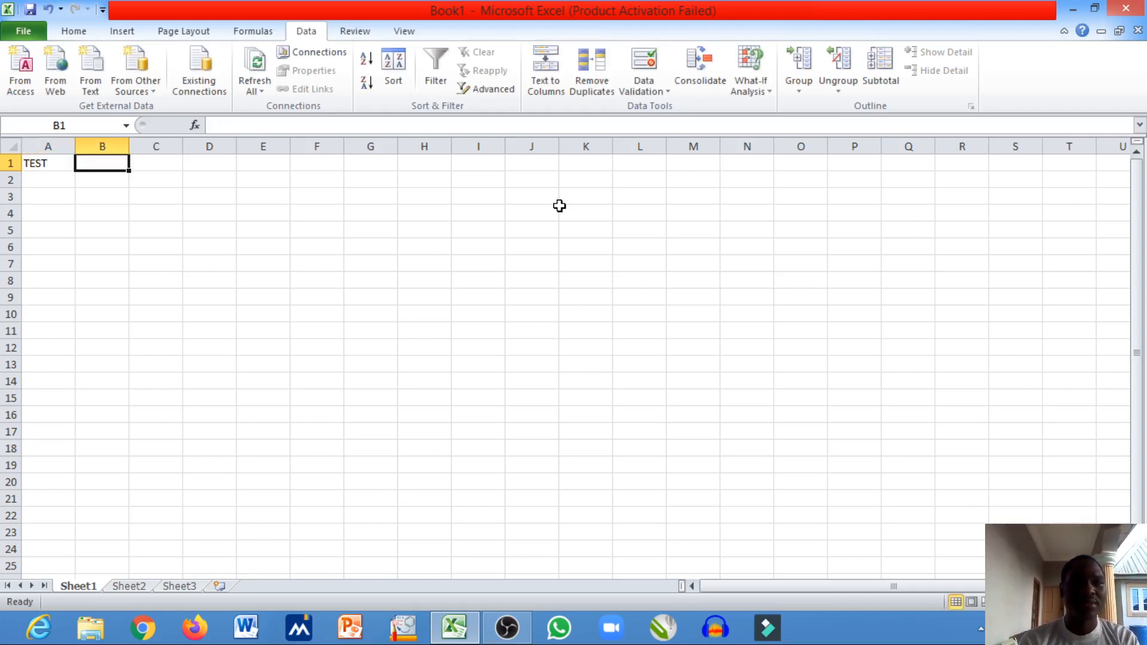
{"action": "type", "text": "EXAMS"}
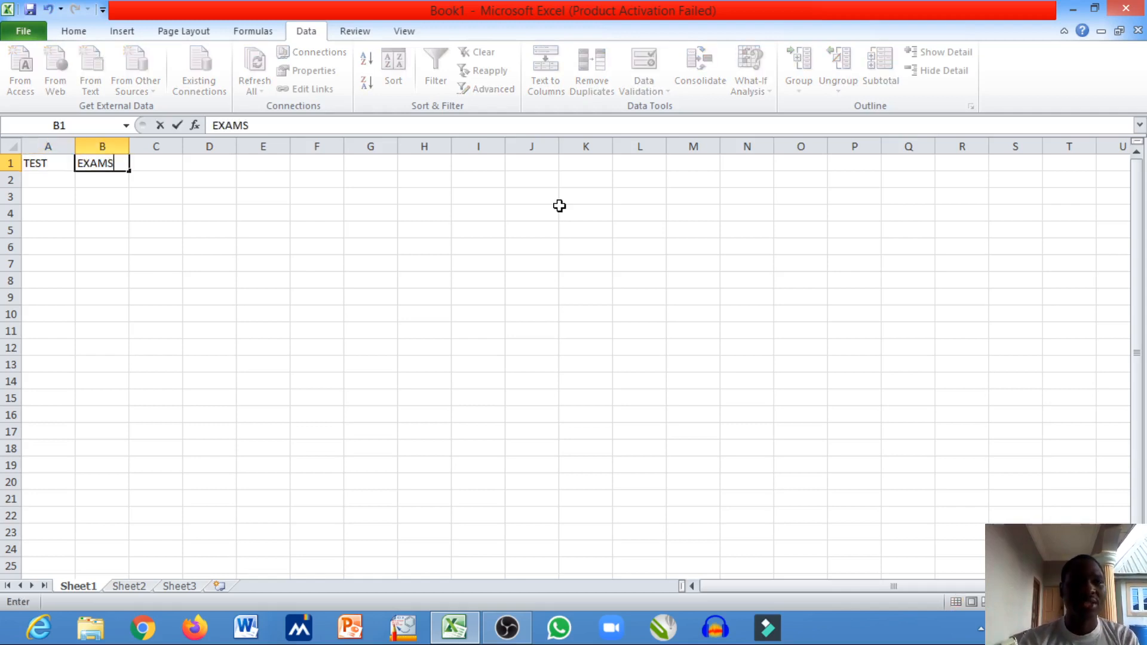
- Set up data validation for cell A2 that allows only whole numbers between 0 and 30
{"action": "left_click", "coordinate": [51, 178]}
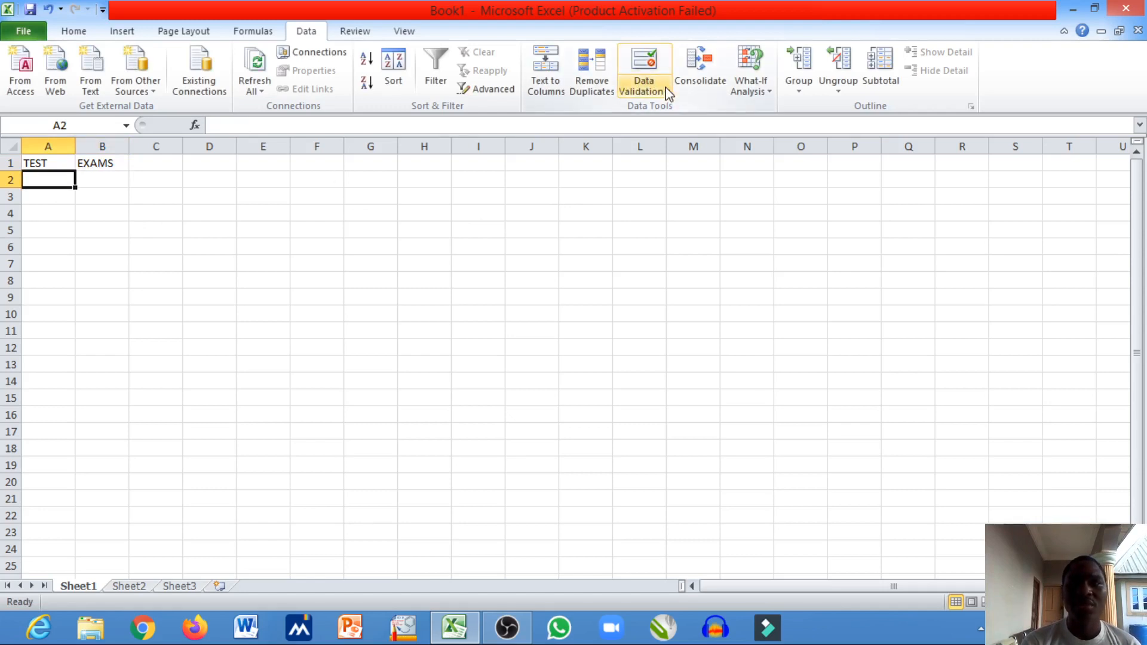
{"action": "left_click", "coordinate": [648, 82]}
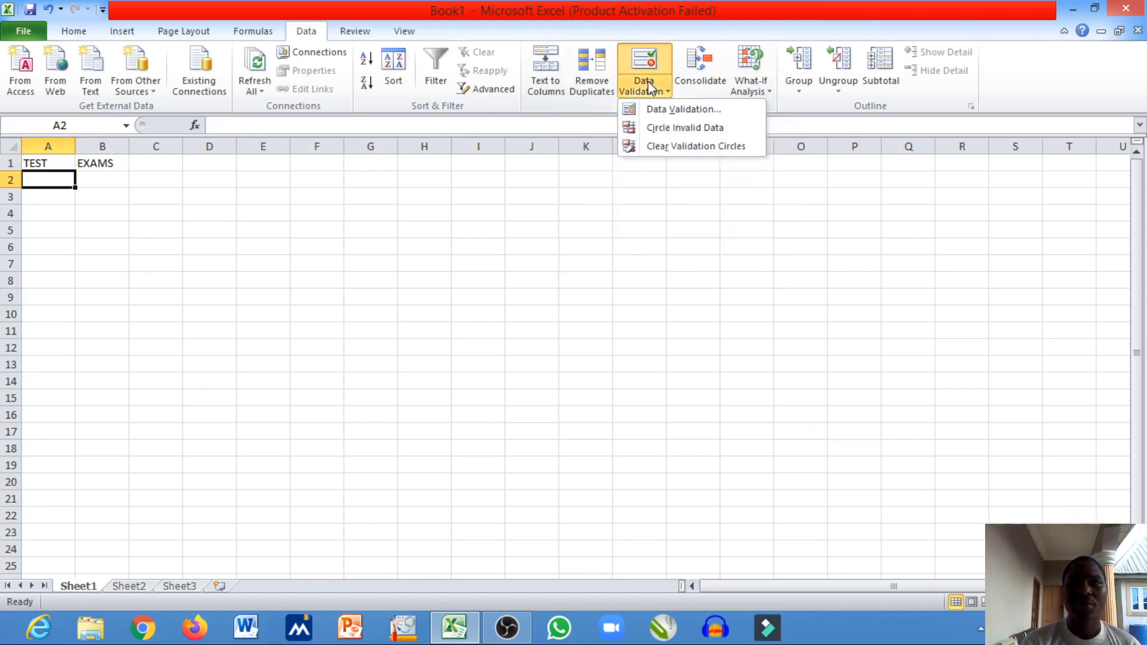
{"action": "left_click", "coordinate": [668, 113]}
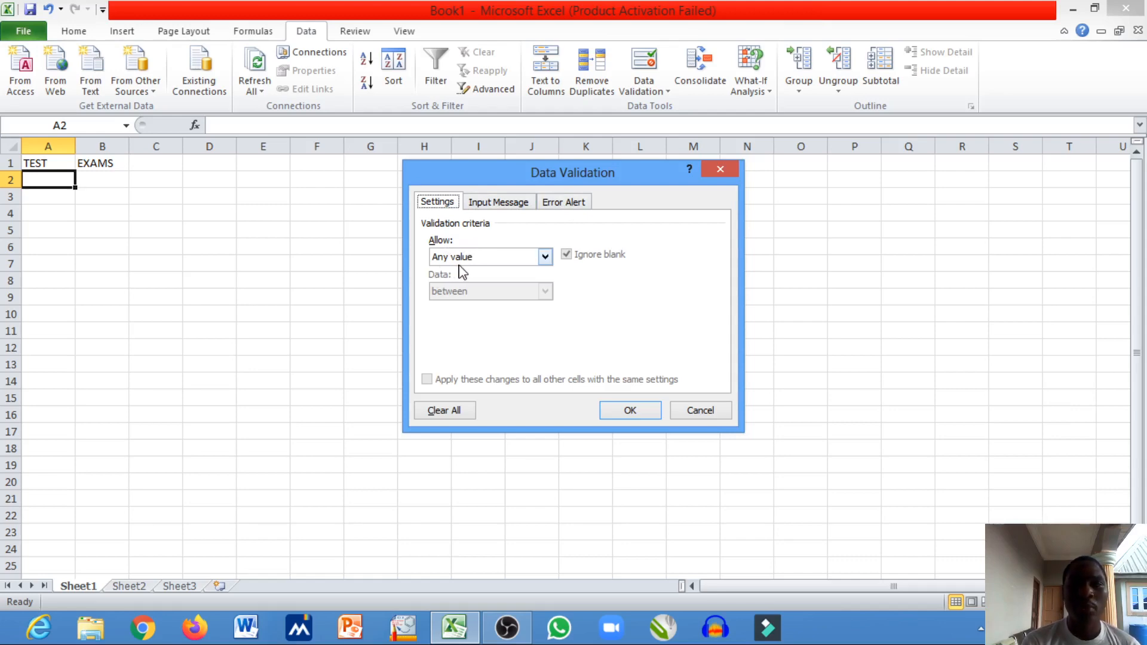
{"action": "left_click", "coordinate": [546, 258]}
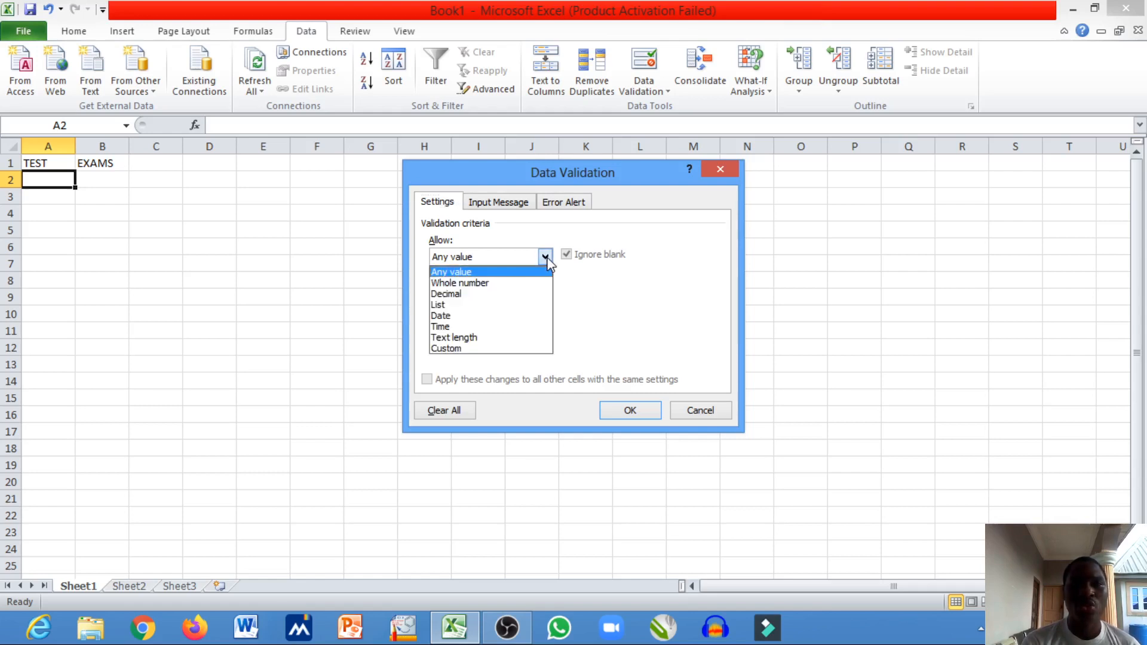
{"action": "left_click", "coordinate": [525, 284]}
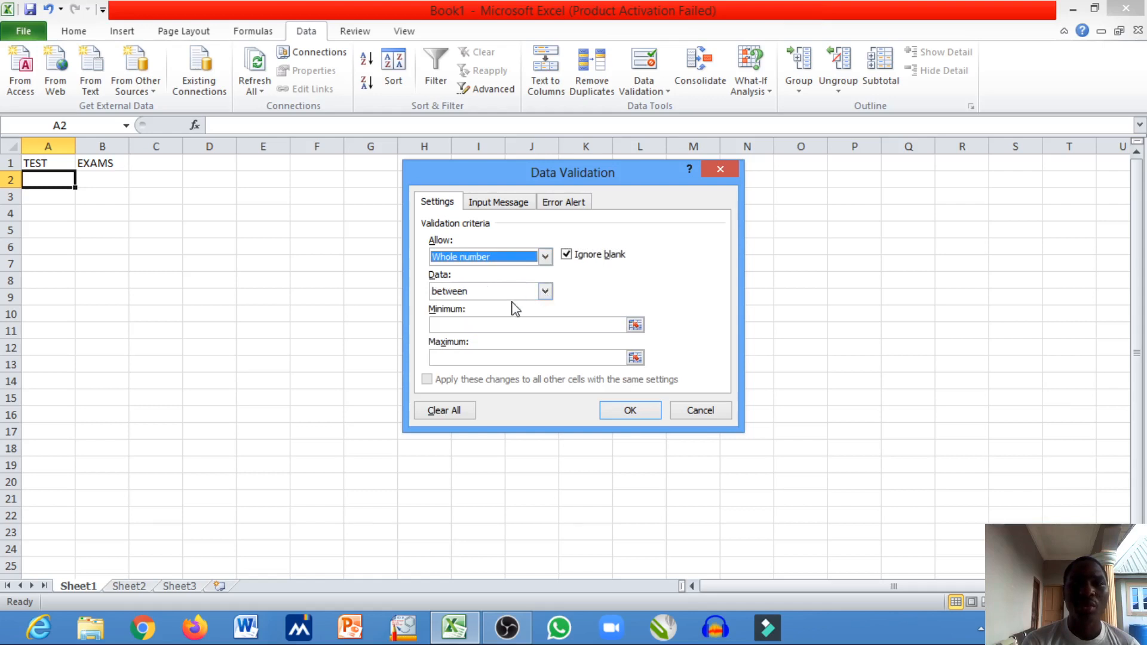
{"action": "left_click", "coordinate": [468, 326]}
{"action": "type", "text": "0"}
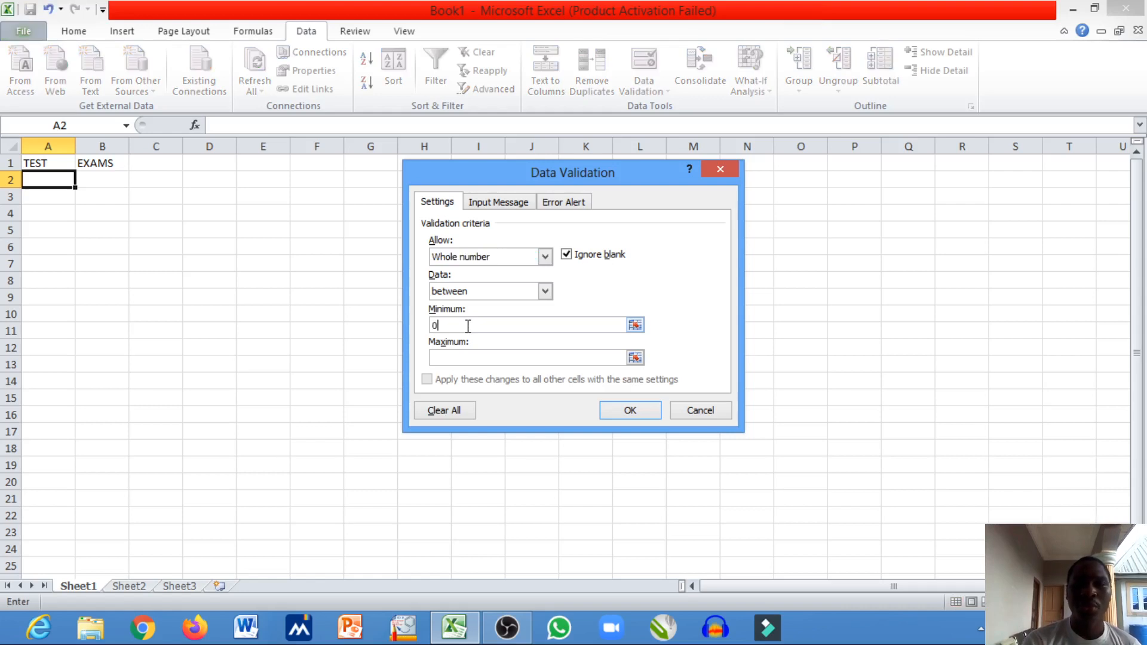
{"action": "left_click", "coordinate": [472, 357]}
{"action": "type", "text": "30"}
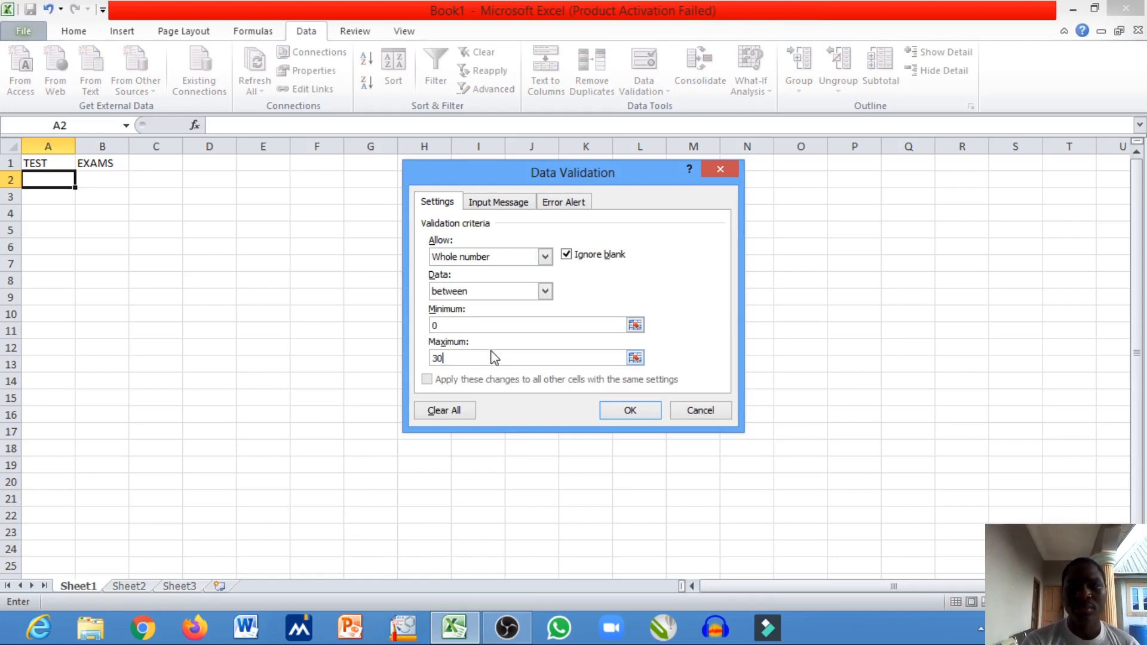
{"action": "left_click", "coordinate": [545, 292]}
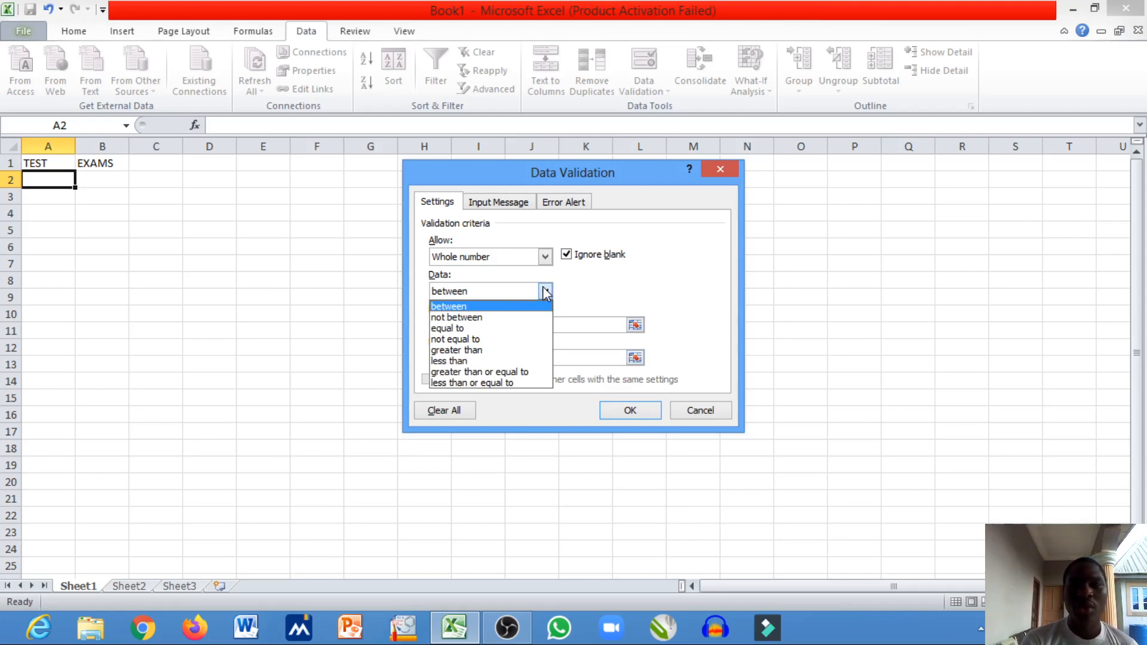
{"action": "left_click", "coordinate": [592, 293]}
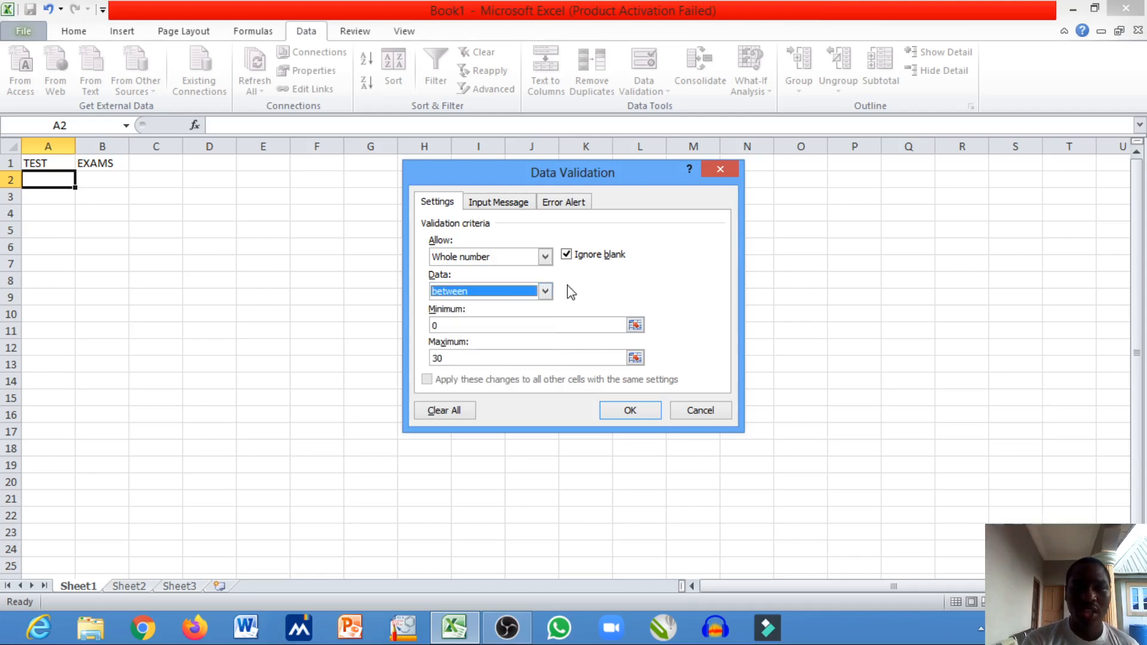
{"action": "left_click", "coordinate": [545, 292]}
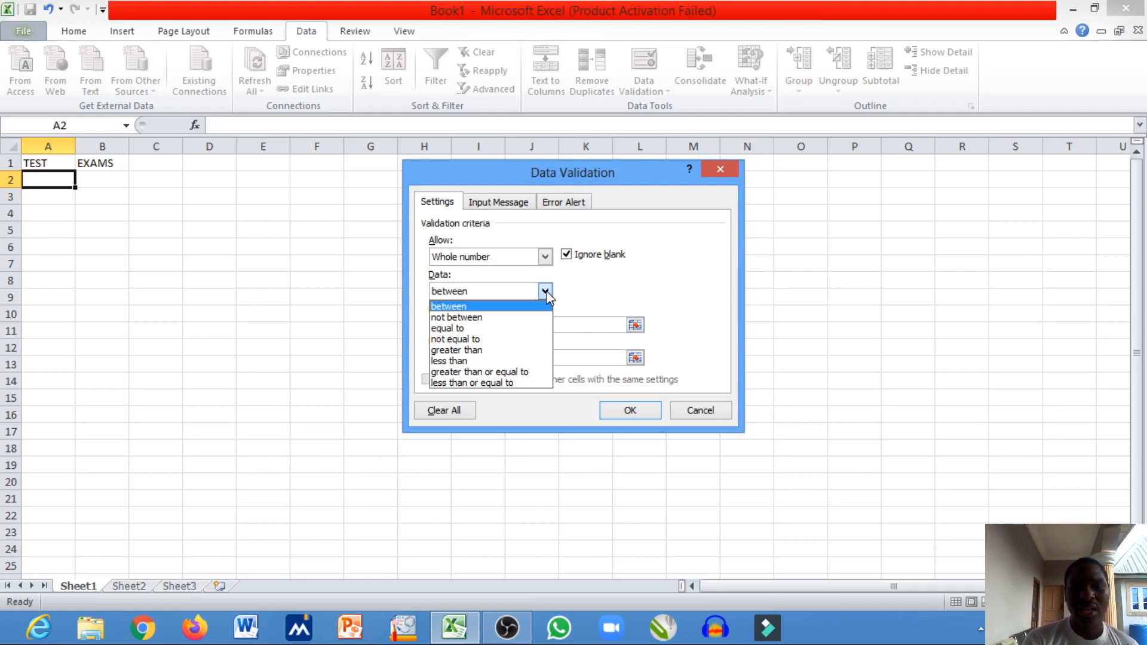
{"action": "left_click", "coordinate": [546, 291]}
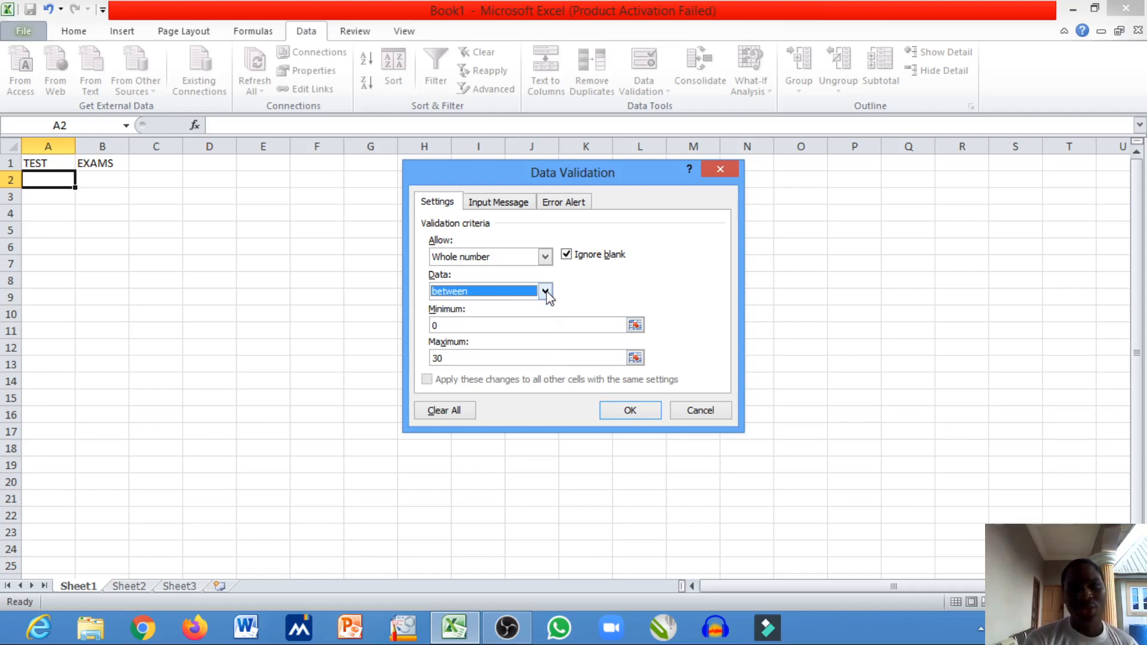
{"action": "left_click", "coordinate": [635, 325]}
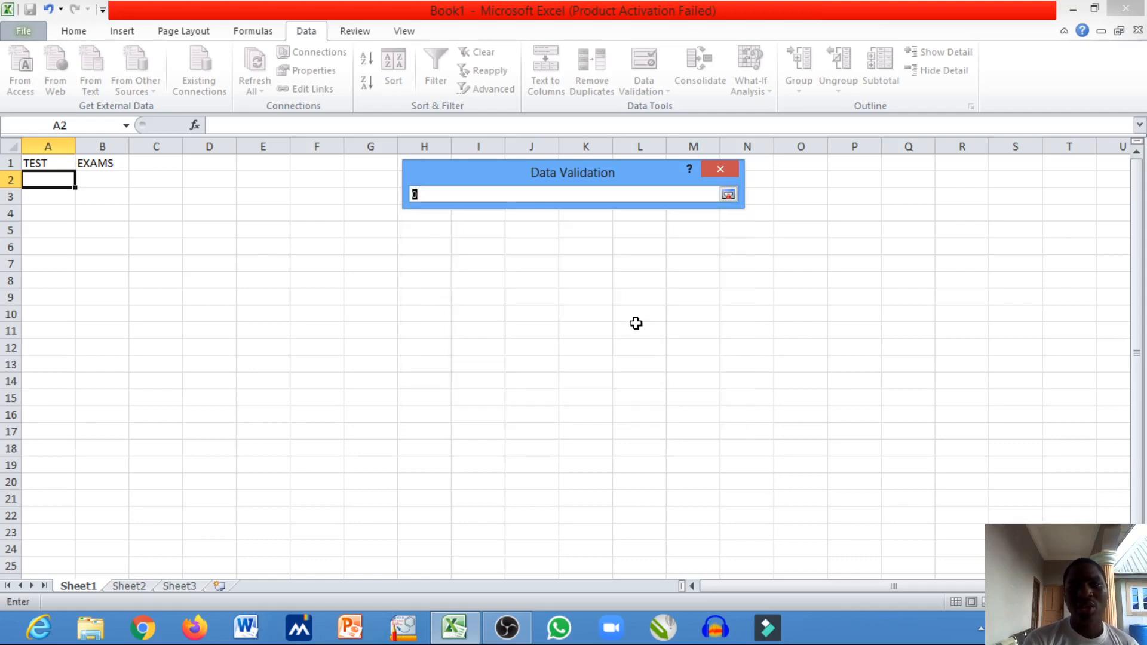
{"action": "left_click", "coordinate": [728, 196]}
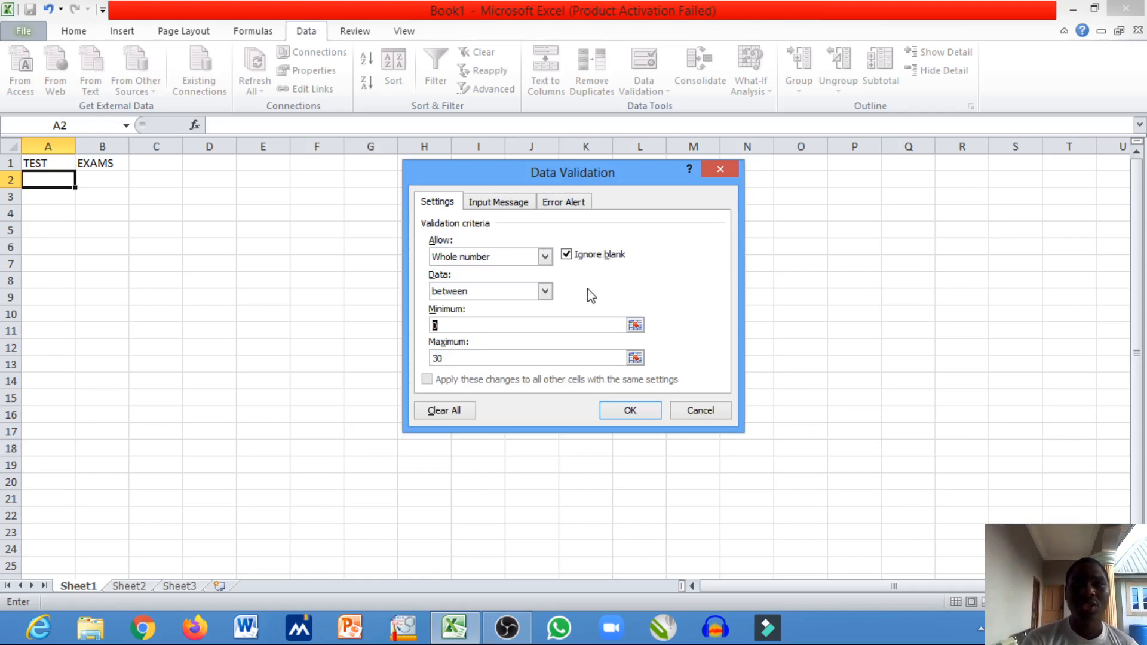
- Give the validation's input message the title "caaution"
{"action": "left_click", "coordinate": [509, 203]}
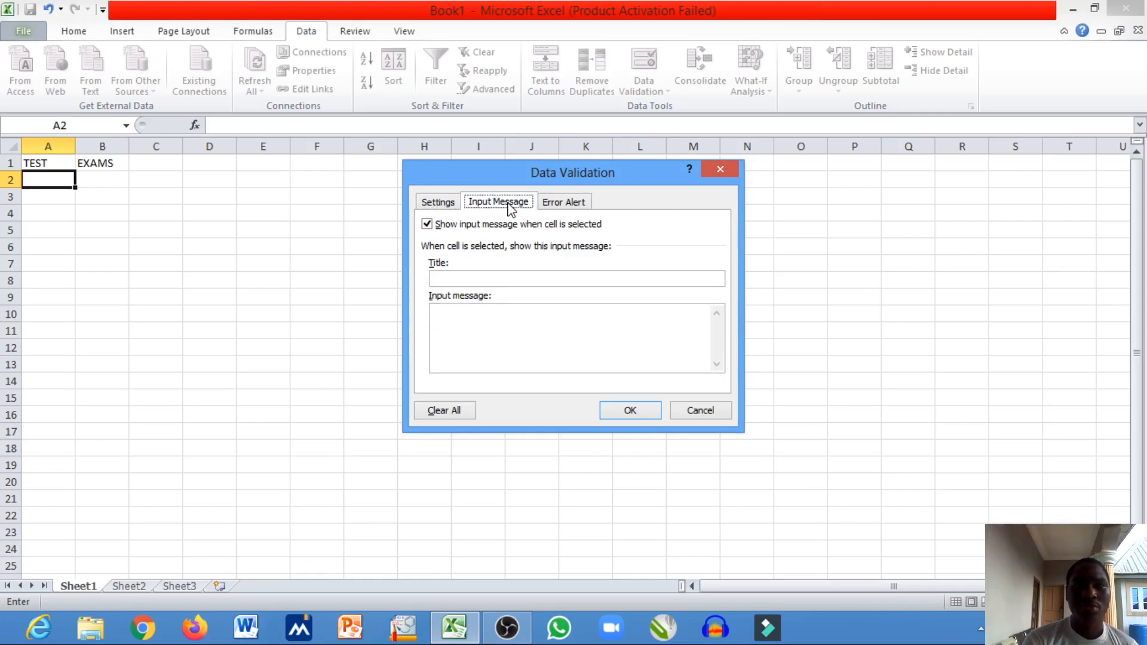
{"action": "left_click", "coordinate": [490, 278]}
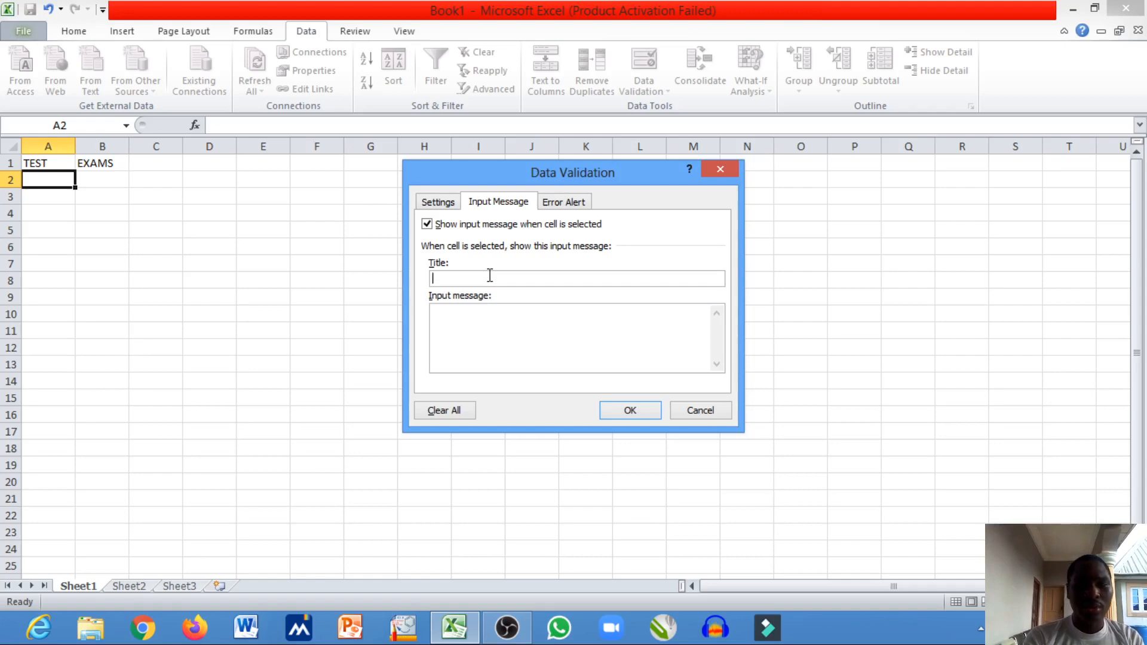
{"action": "type", "text": "cA"}
{"action": "key", "text": "BackSpace"}
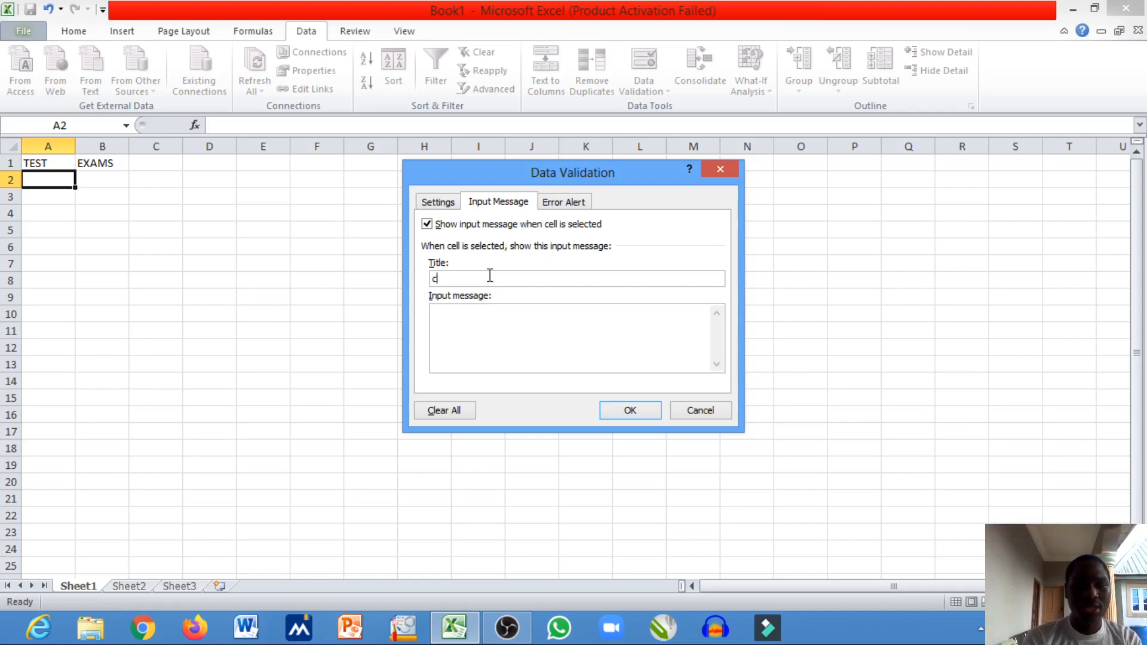
{"action": "type", "text": "A"}
{"action": "key", "text": "BackSpace"}
{"action": "key", "text": "BackSpace"}
{"action": "type", "text": "caau"}
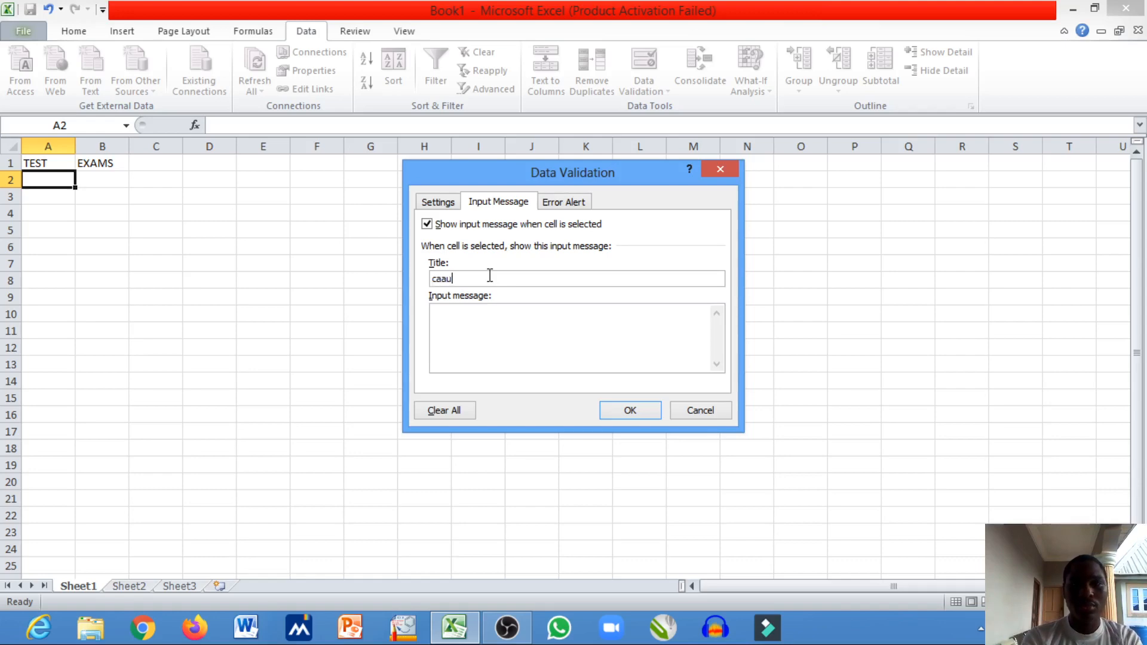
{"action": "type", "text": "tion"}
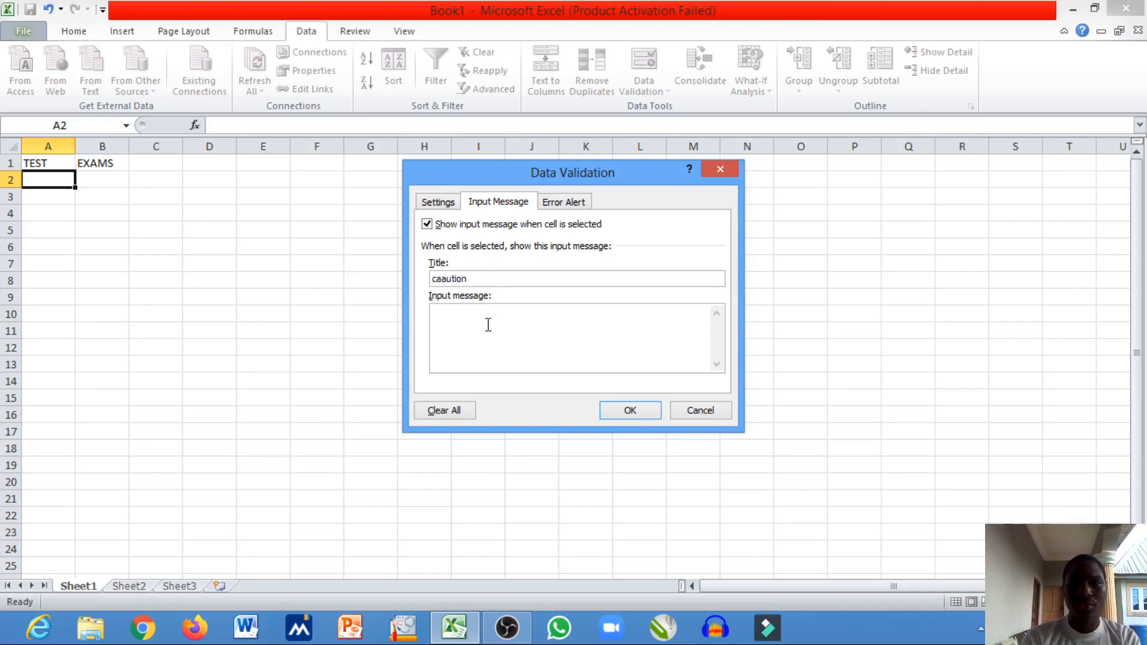
- Write the input message text "Please dont enter any value below zero and above 30"
{"action": "left_click", "coordinate": [488, 321]}
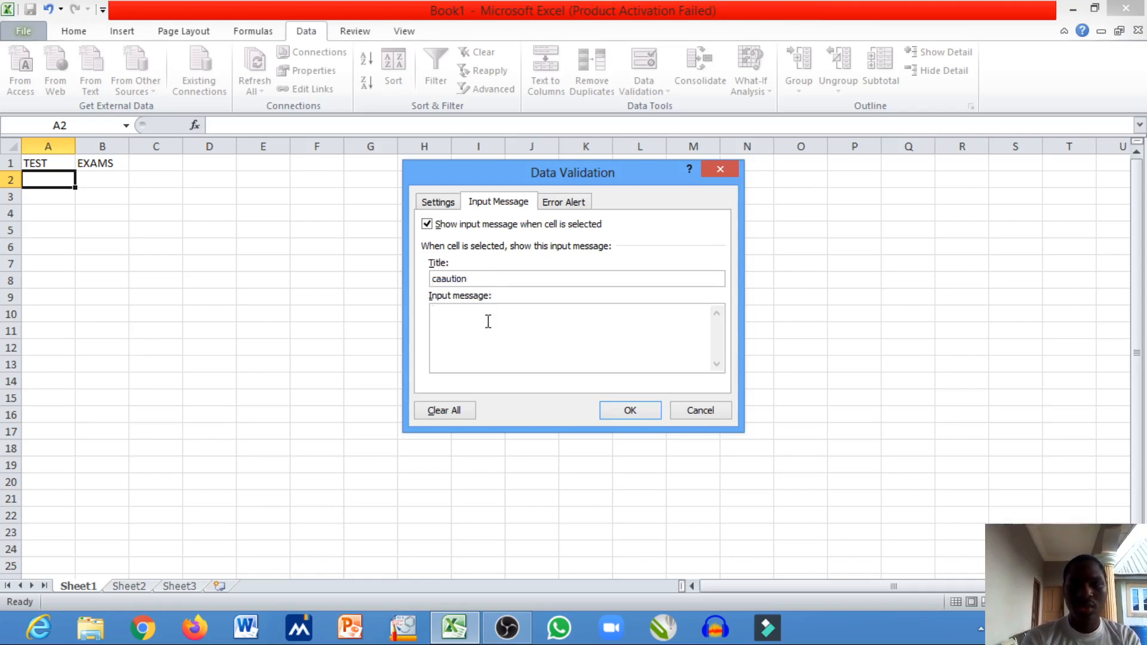
{"action": "type", "text": "Please "}
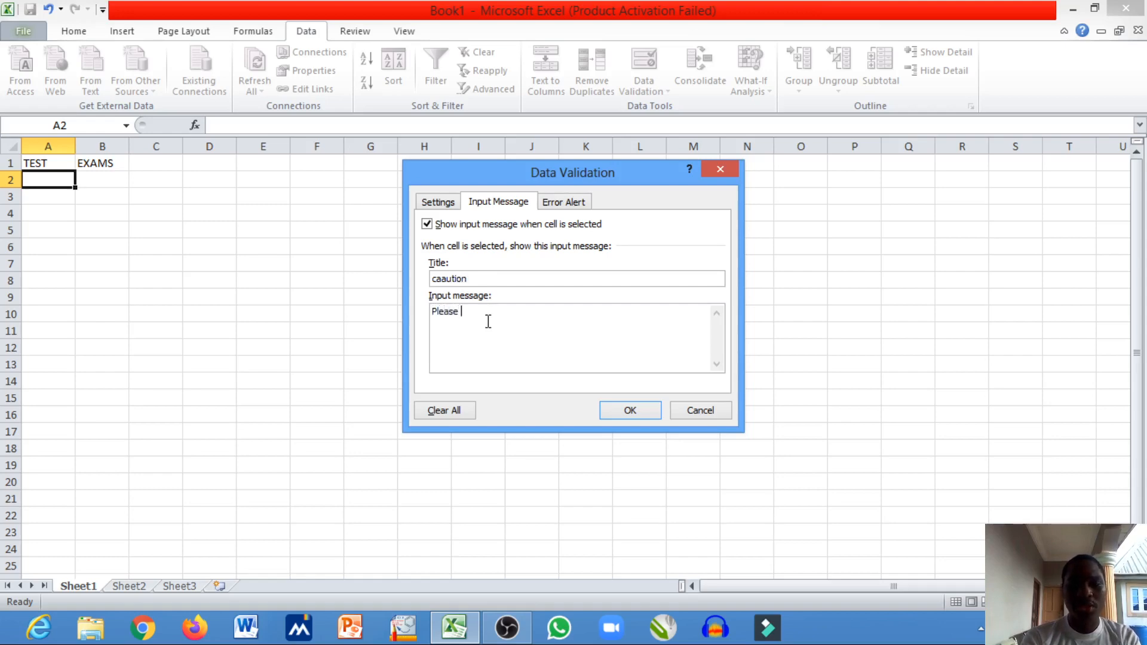
{"action": "type", "text": "di="}
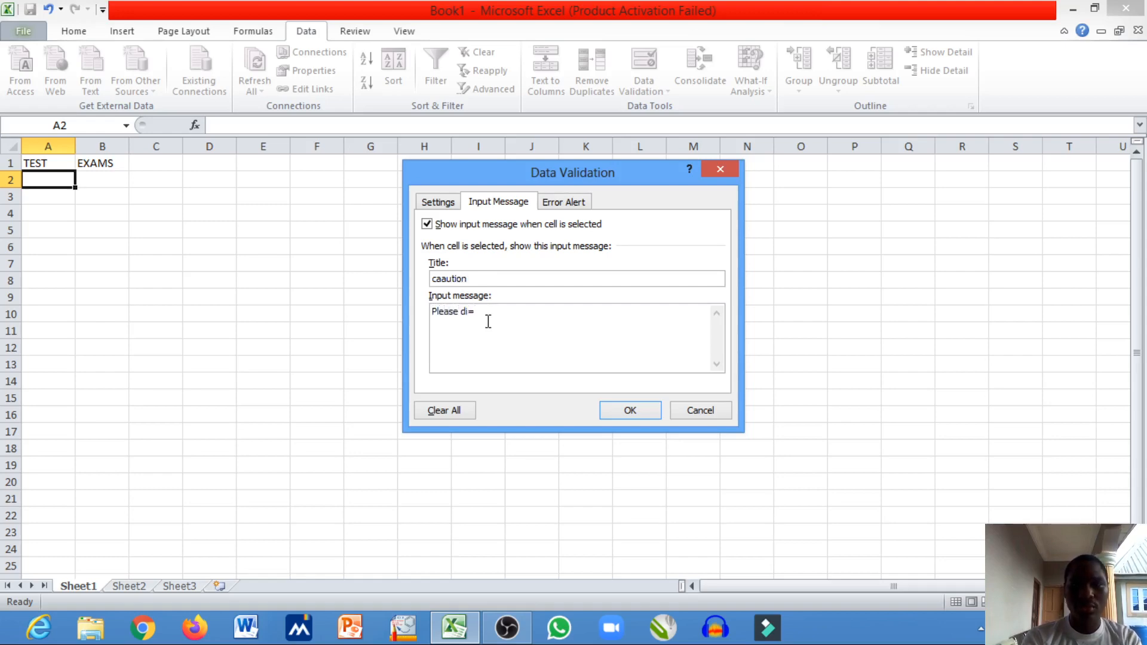
{"action": "key", "text": "BackSpace"}
{"action": "key", "text": "BackSpace"}
{"action": "type", "text": "ont enter any value "}
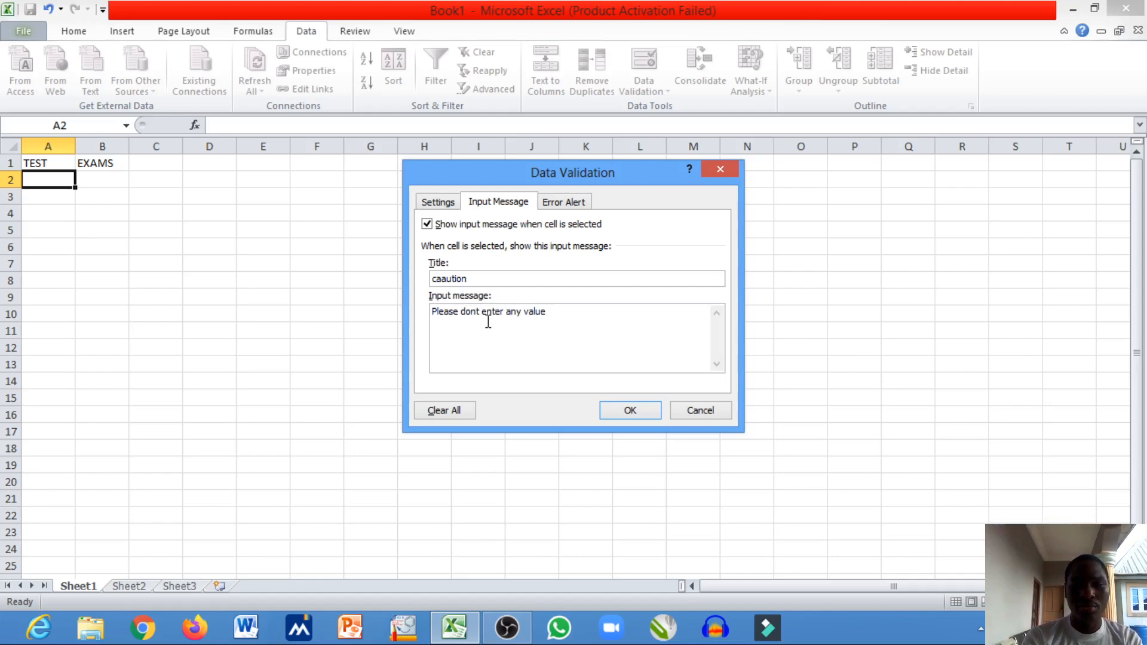
{"action": "type", "text": "belo"}
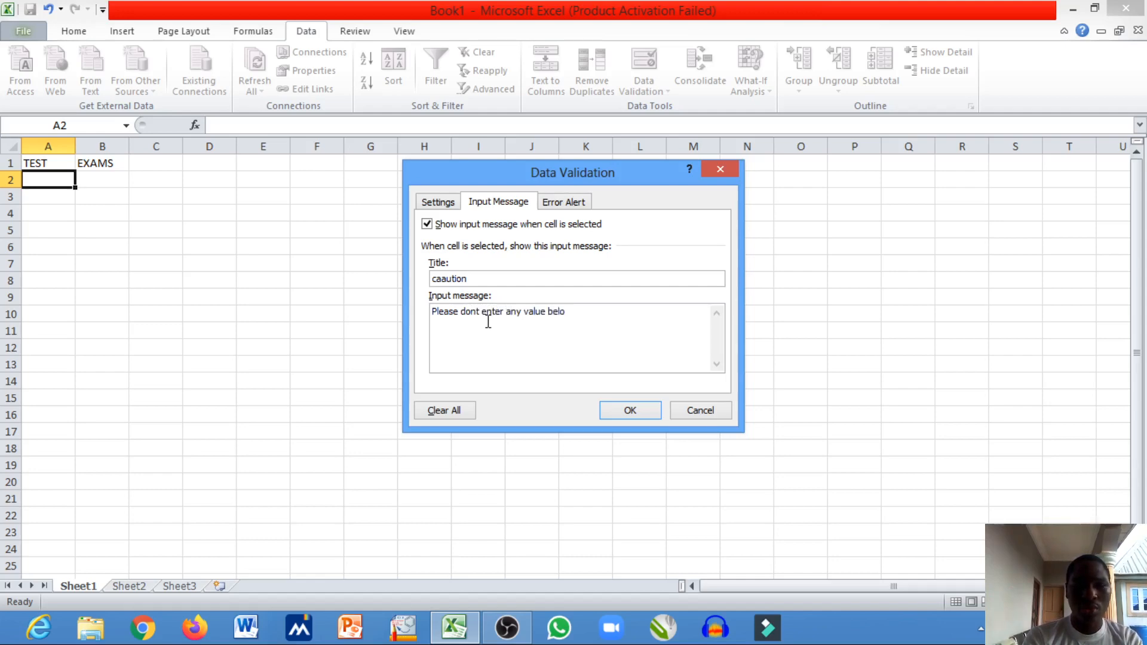
{"action": "type", "text": "w zer"}
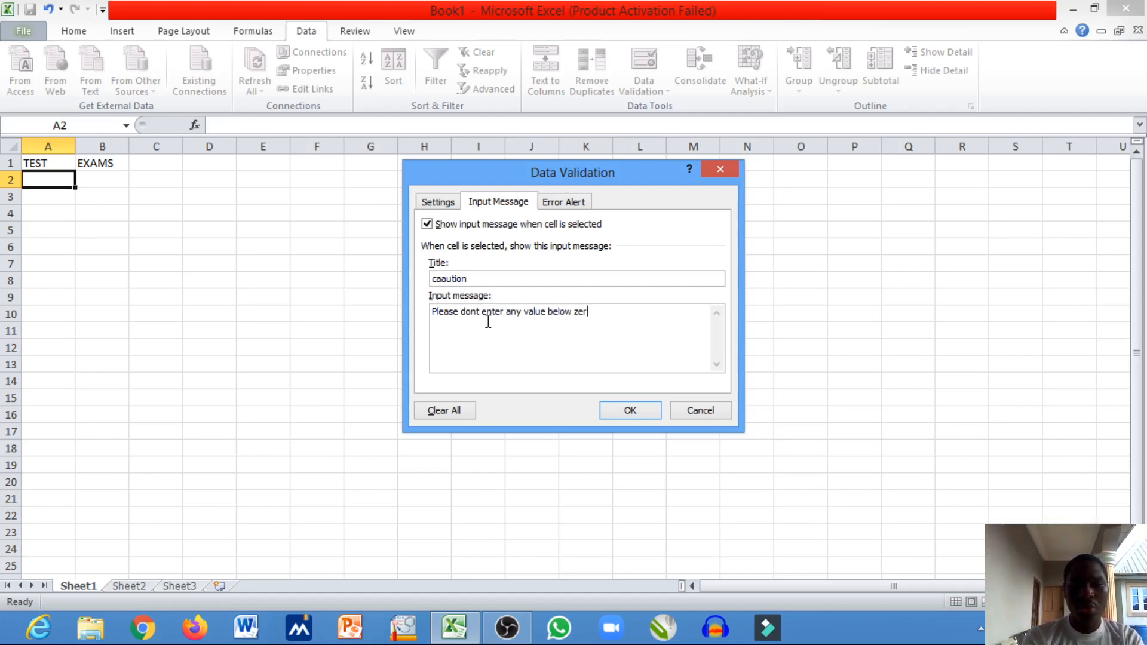
{"action": "type", "text": "o and "}
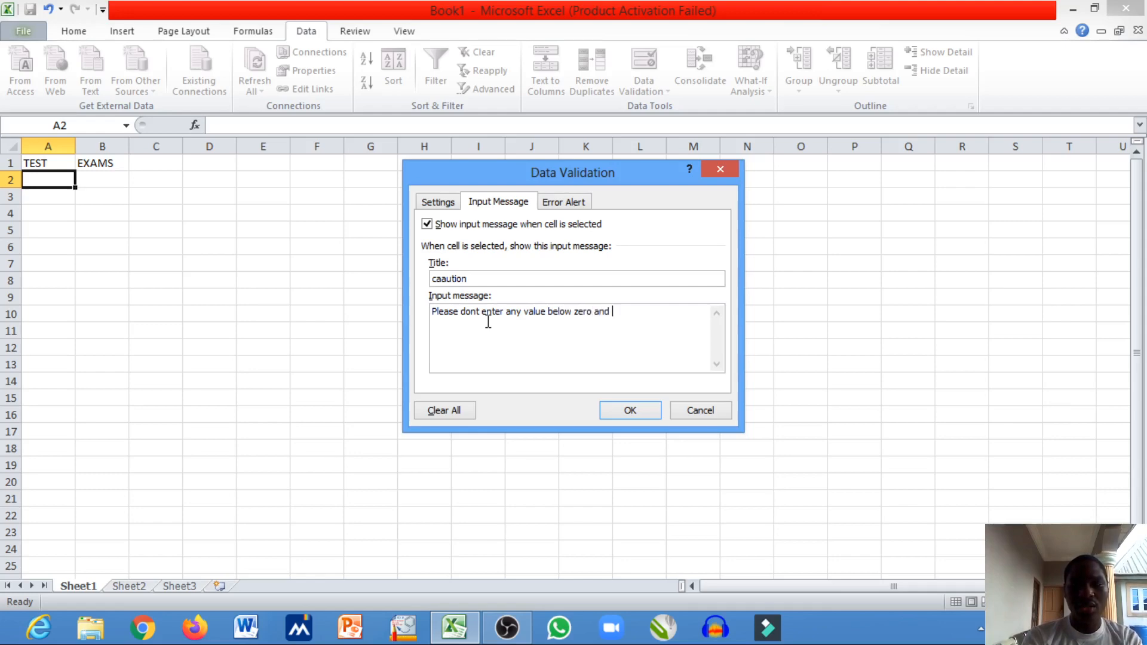
{"action": "type", "text": "above "}
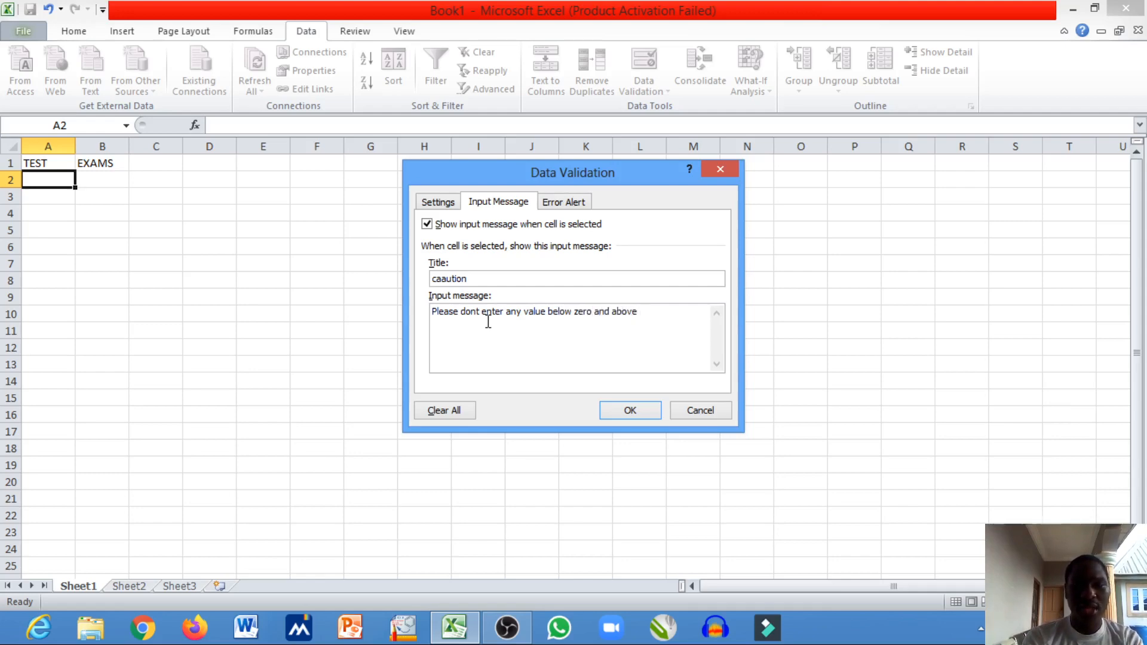
{"action": "type", "text": "30"}
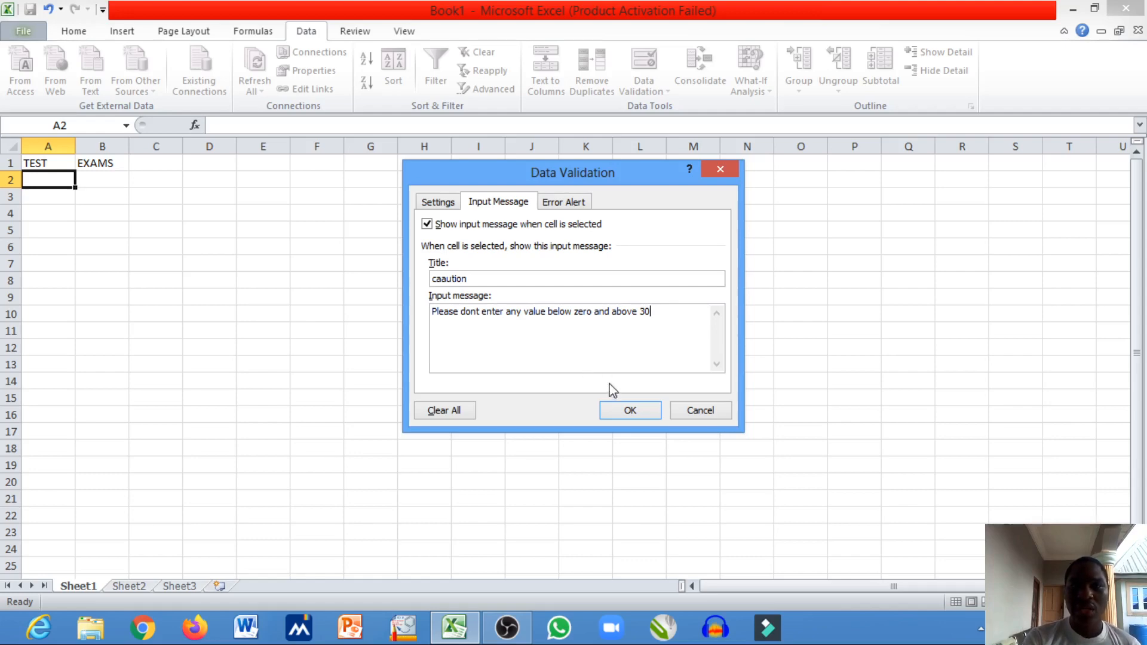
- Give the validation's error alert the title "error"
{"action": "left_click", "coordinate": [568, 204]}
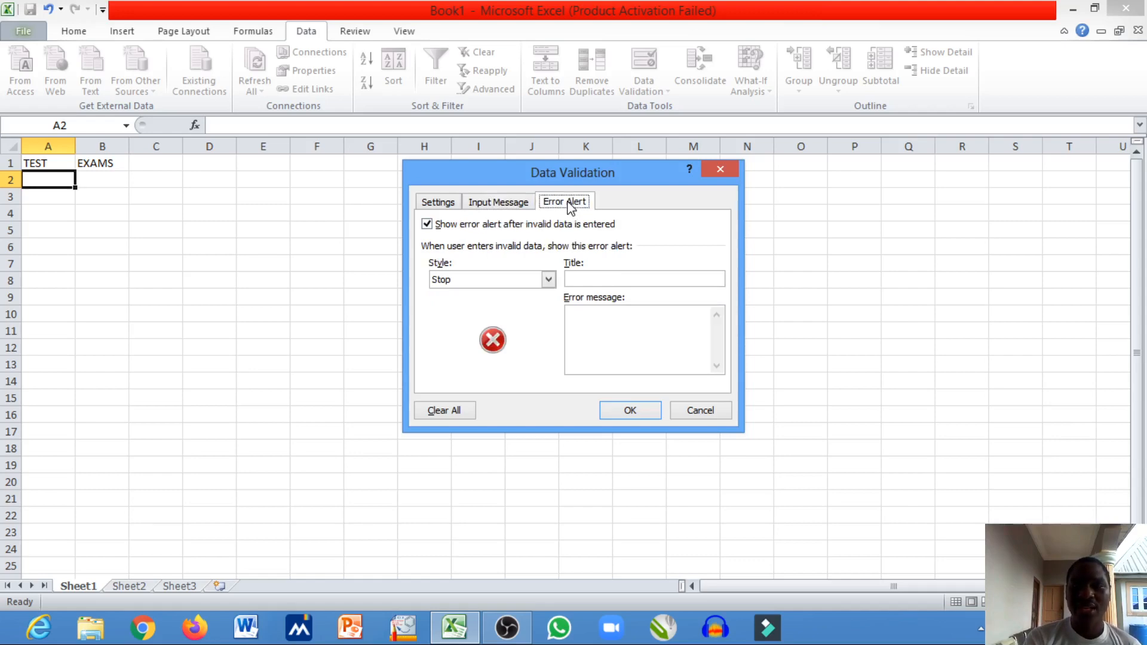
{"action": "left_click", "coordinate": [586, 281]}
{"action": "type", "text": "err"}
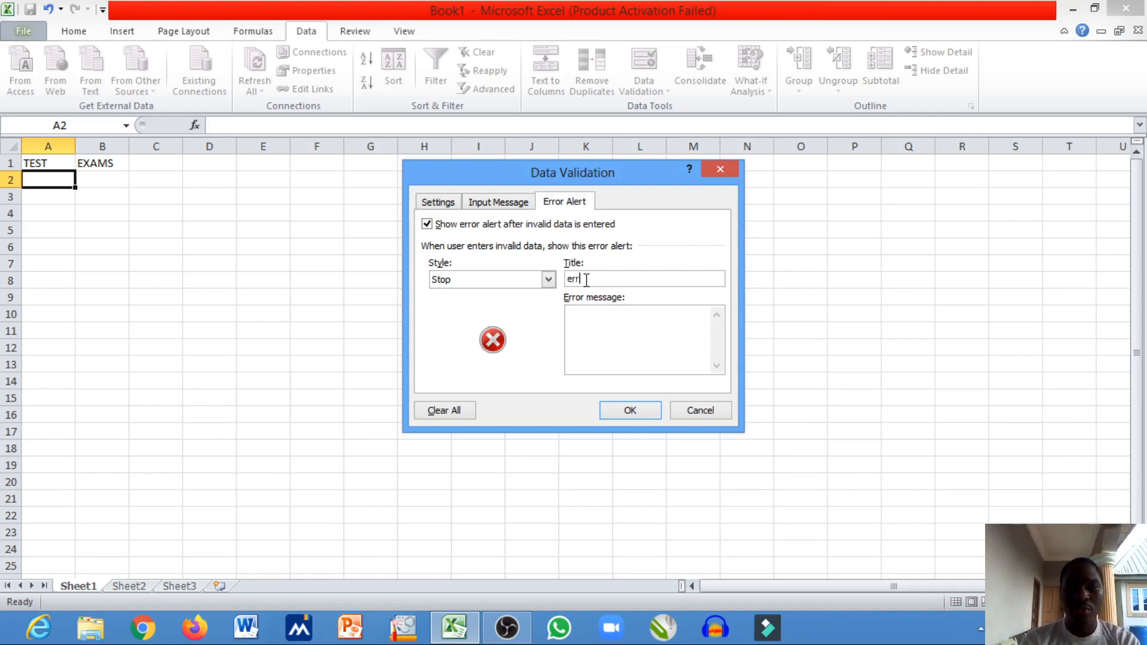
{"action": "type", "text": "or"}
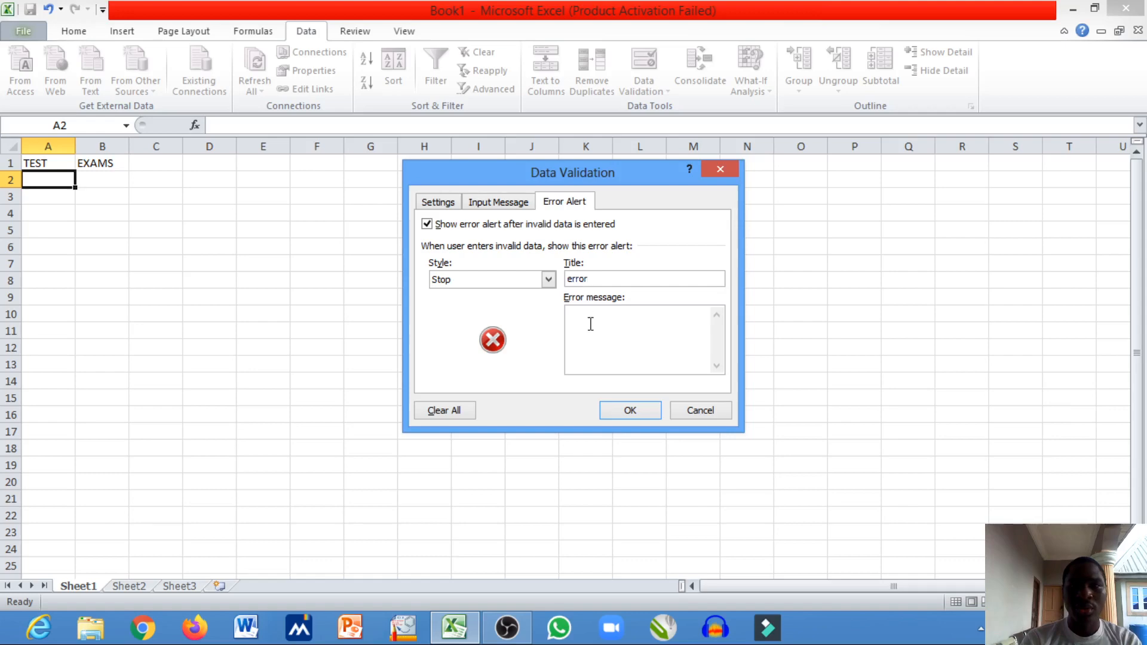
- Write the error alert message "value enter is less than zero or greater than 30"
{"action": "left_click", "coordinate": [591, 324]}
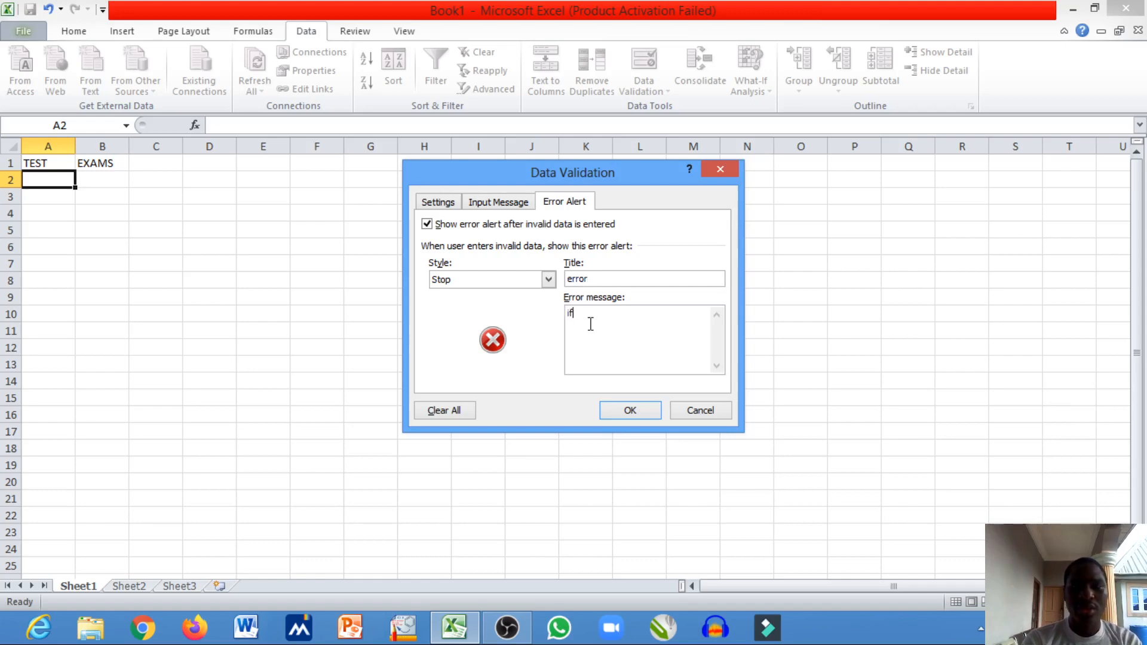
{"action": "type", "text": "val"}
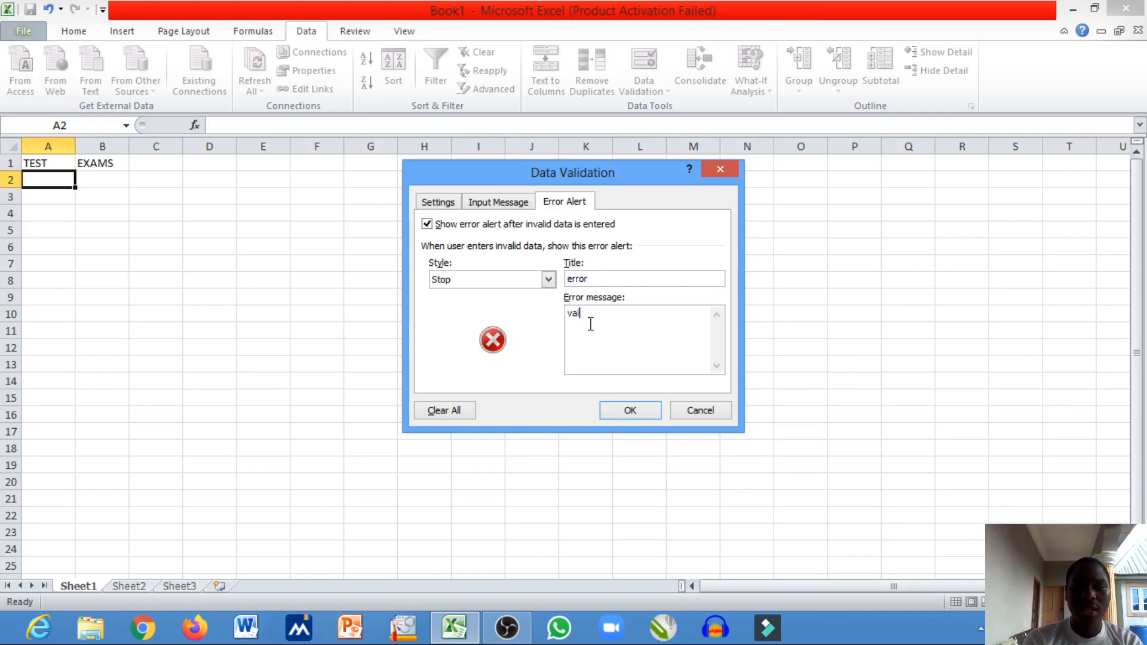
{"action": "type", "text": "ue enter is less th"}
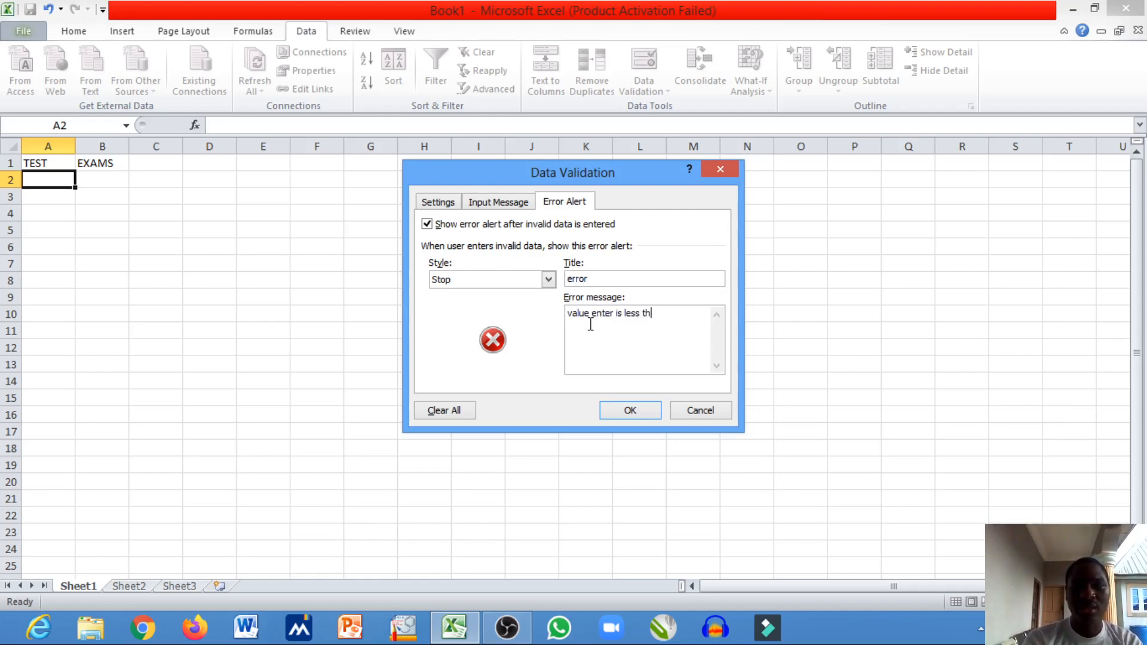
{"action": "type", "text": "an "}
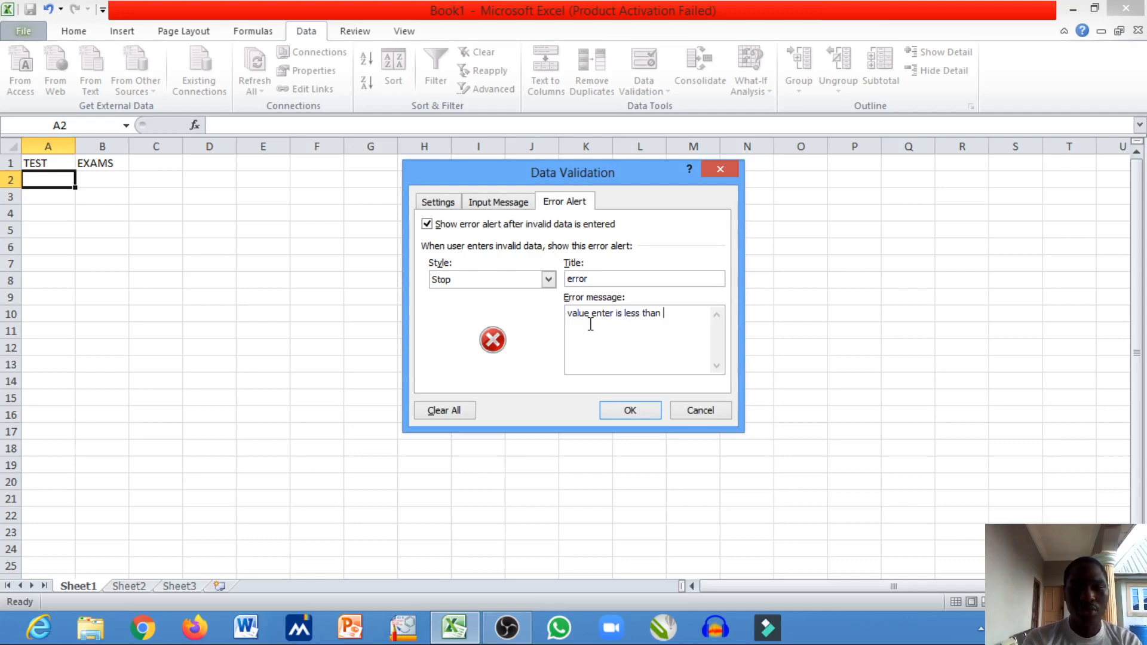
{"action": "type", "text": "zero "}
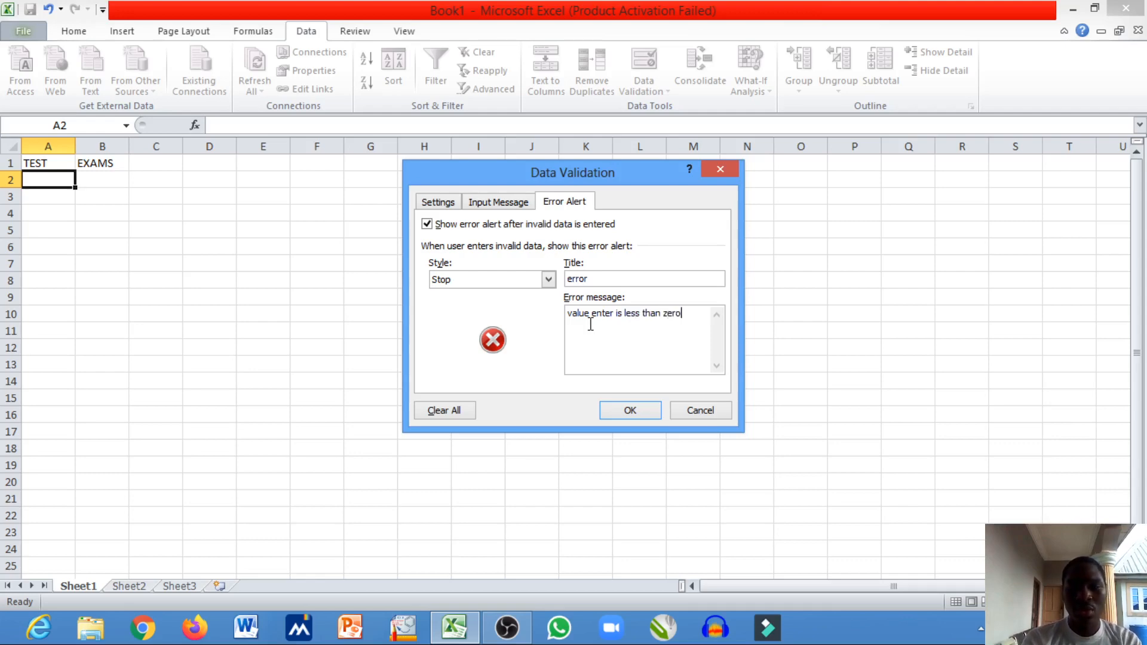
{"action": "type", "text": "or grea"}
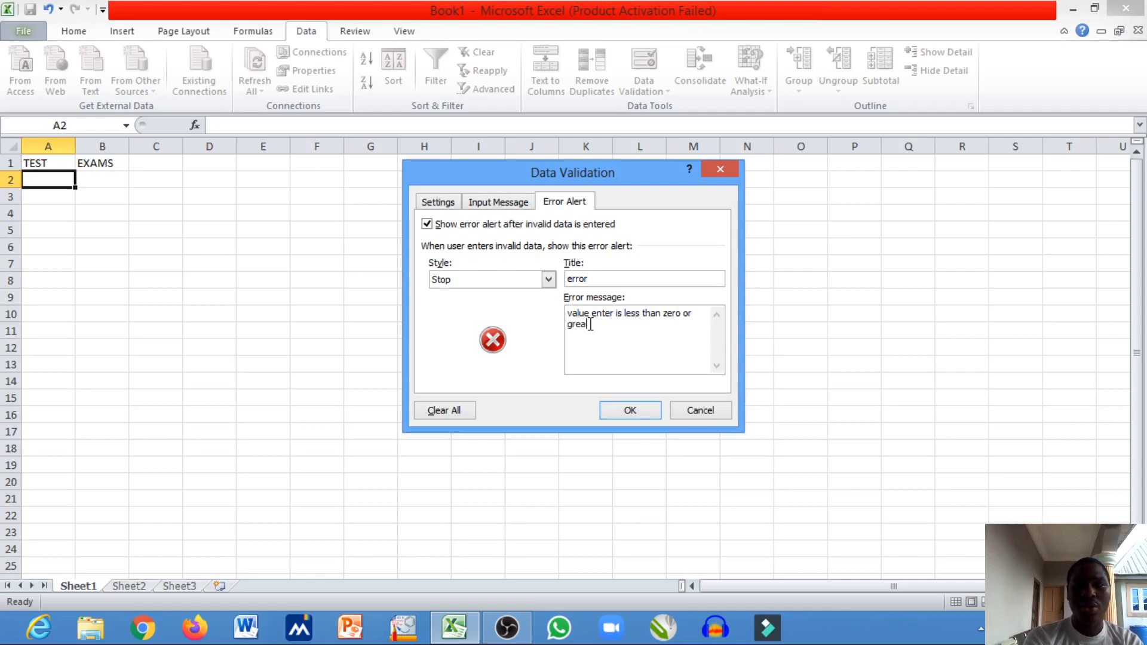
{"action": "type", "text": "ter t"}
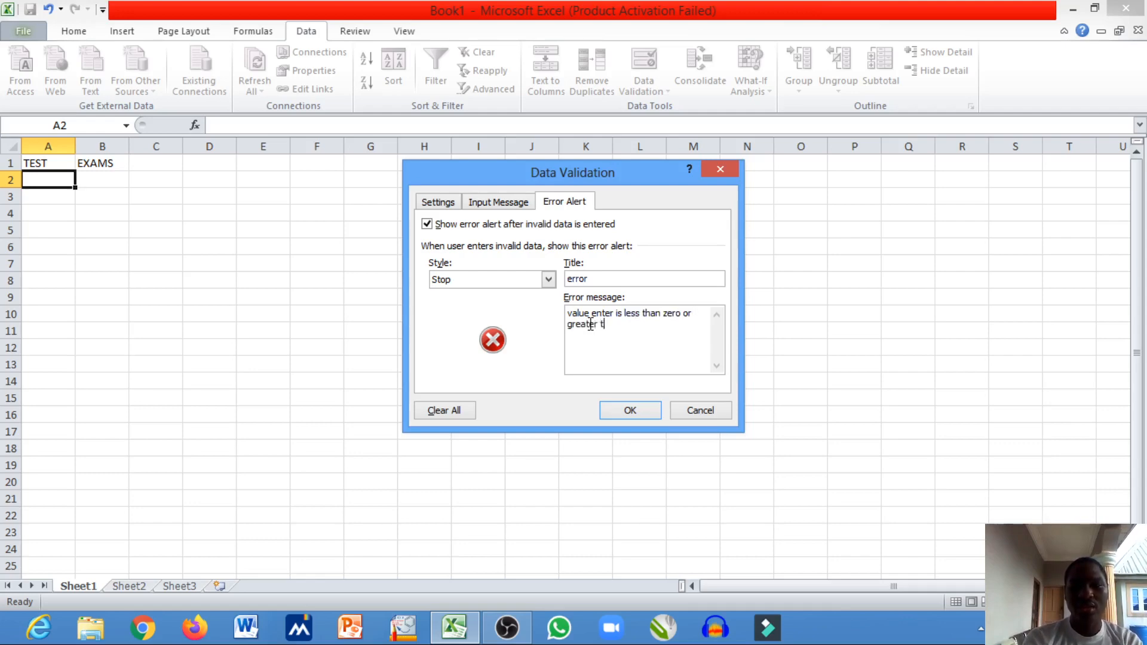
{"action": "type", "text": "han 30"}
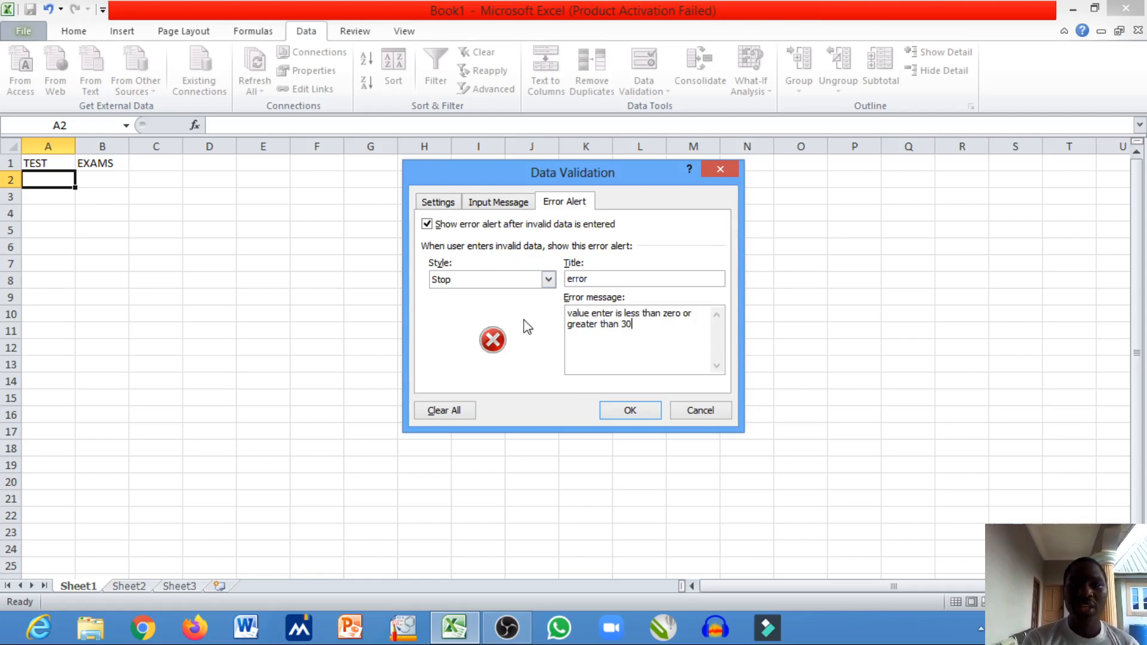
- Review the input message and error alert texts, and apply the validation to cell A2
{"action": "left_click", "coordinate": [499, 204]}
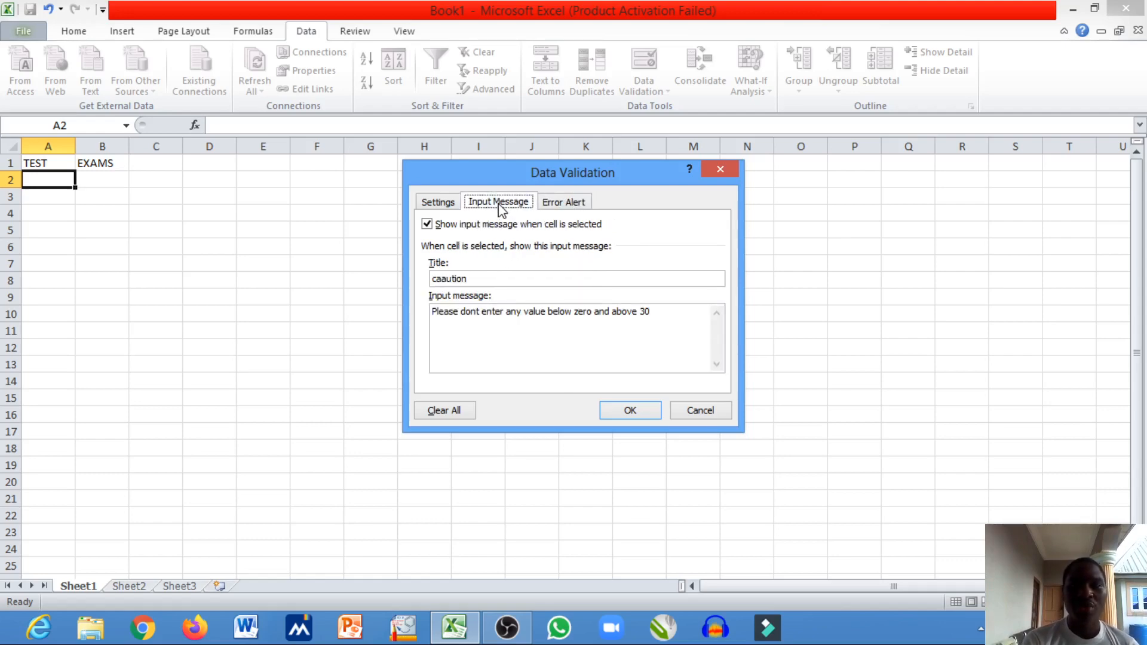
{"action": "left_click", "coordinate": [565, 203]}
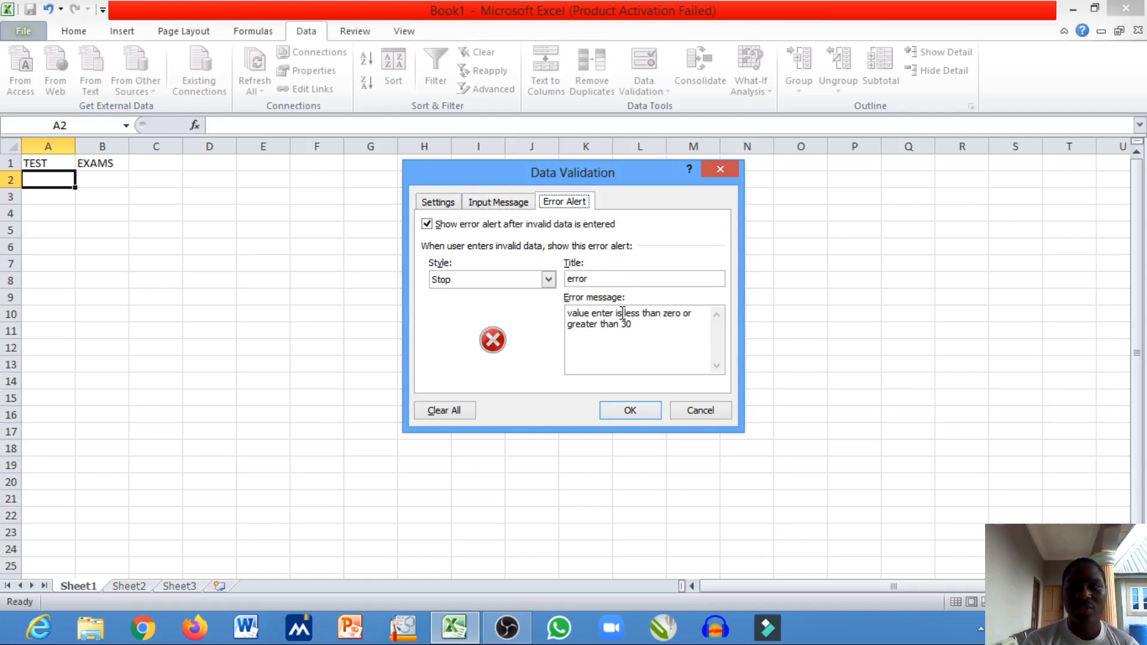
{"action": "left_click", "coordinate": [609, 410]}
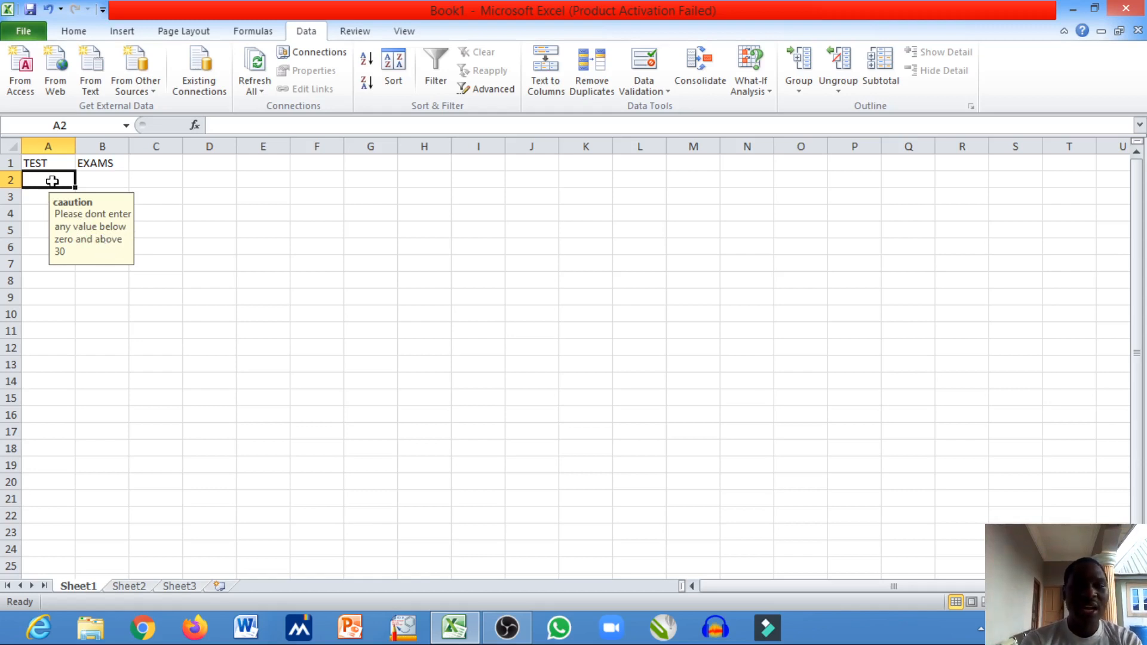
{"action": "type", "text": "0"}
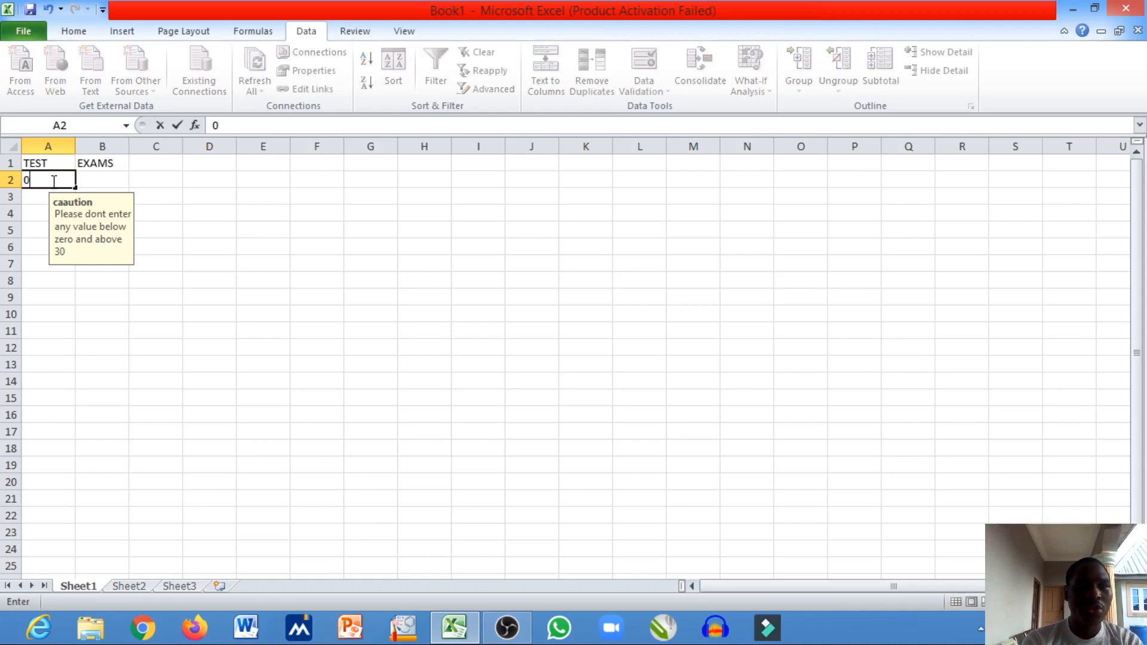
{"action": "key", "text": "BackSpace"}
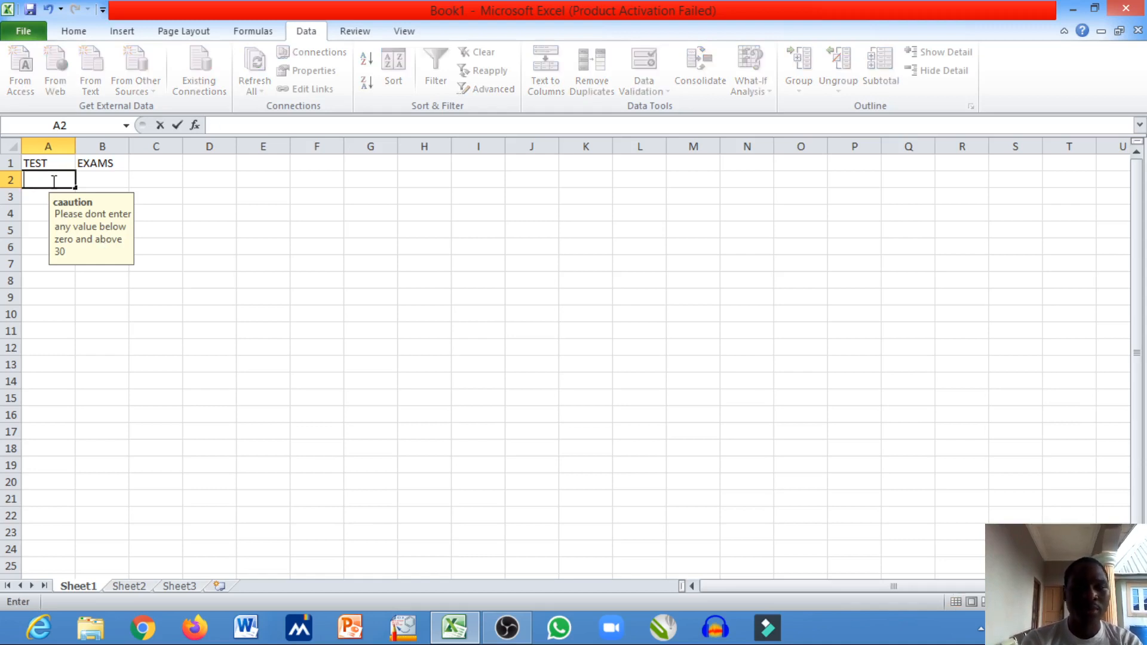
{"action": "type", "text": "1"}
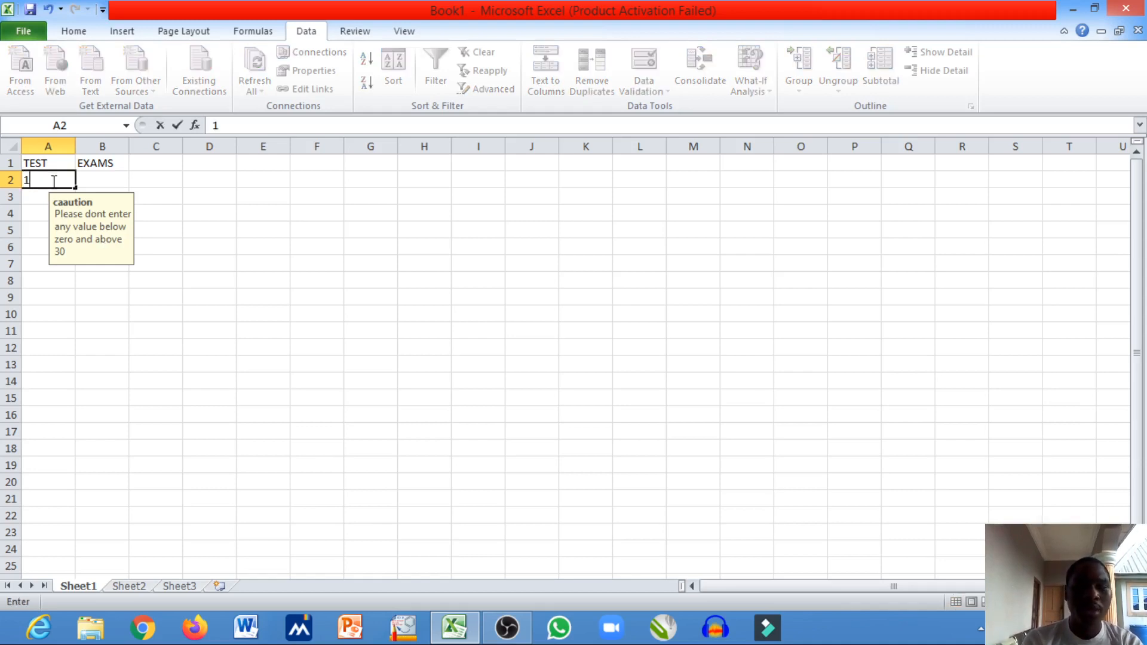
{"action": "key", "text": "BackSpace"}
{"action": "type", "text": "30"}
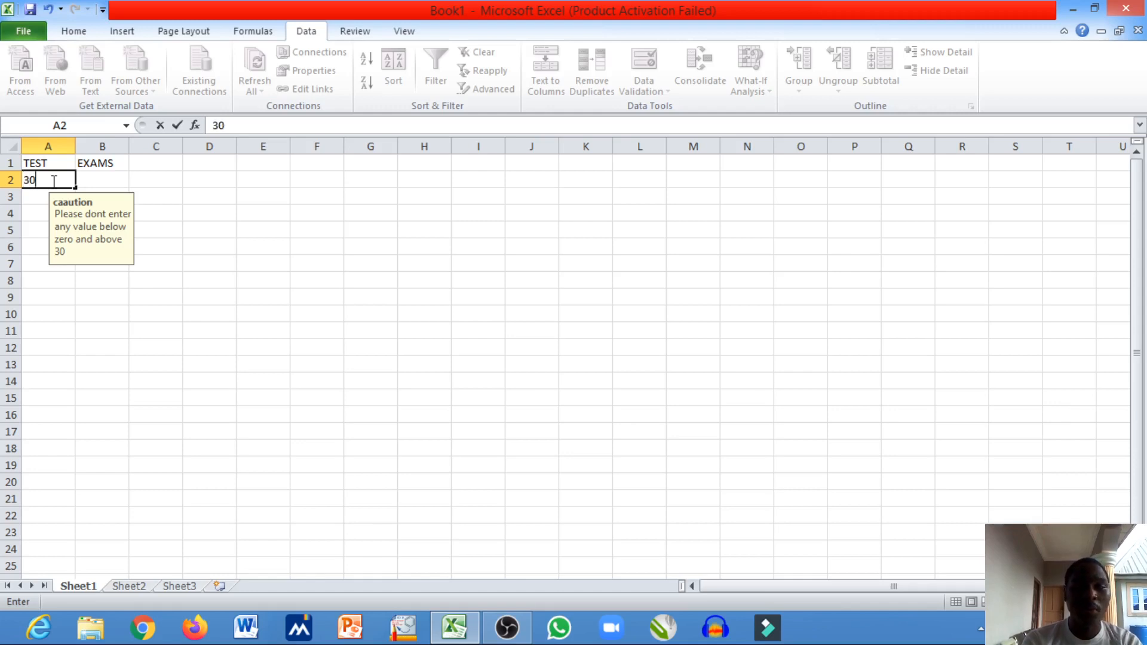
{"action": "key", "text": "BackSpace"}
{"action": "key", "text": "BackSpace"}
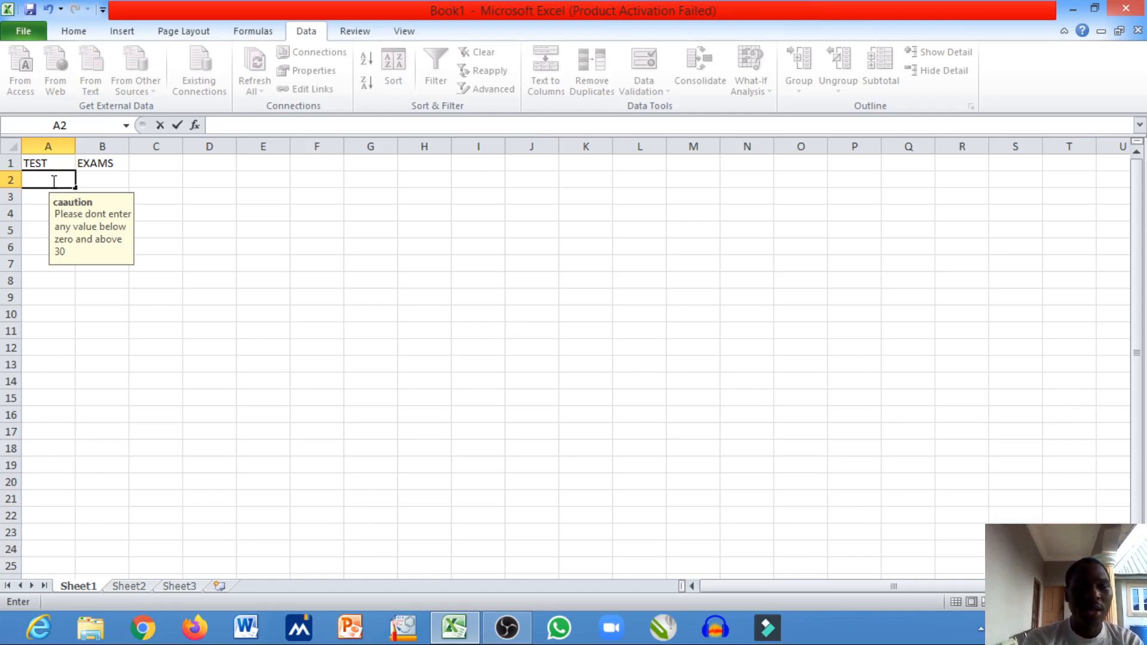
- Try to enter 31 in cell A2 to test the validation rule
{"action": "type", "text": "31"}
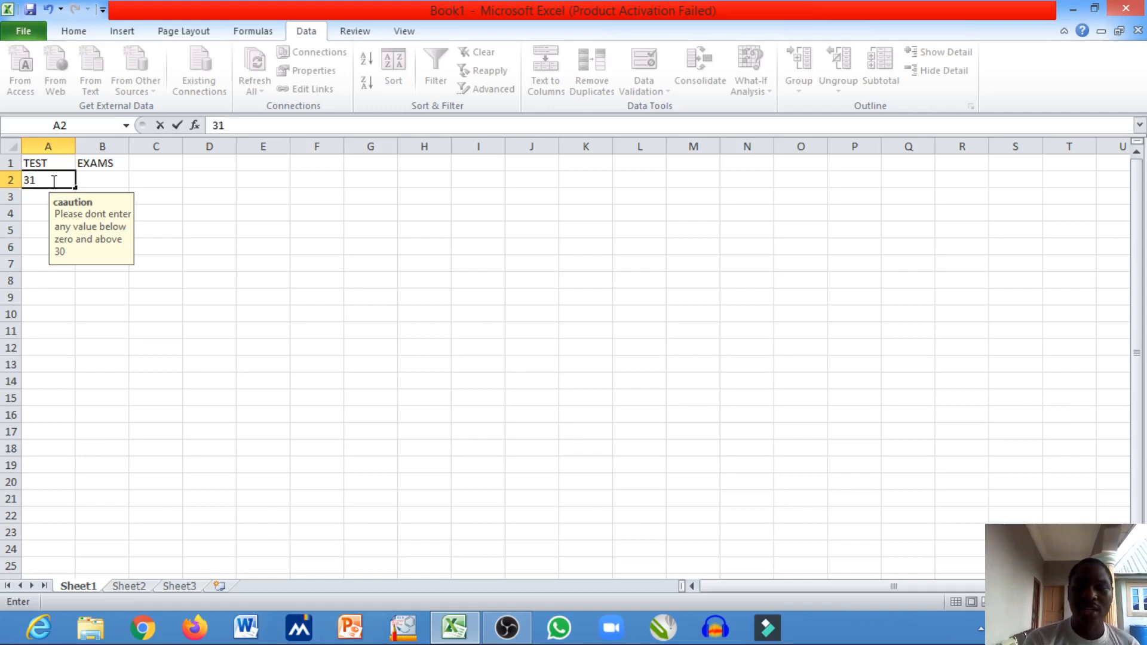
{"action": "key", "text": "Return"}
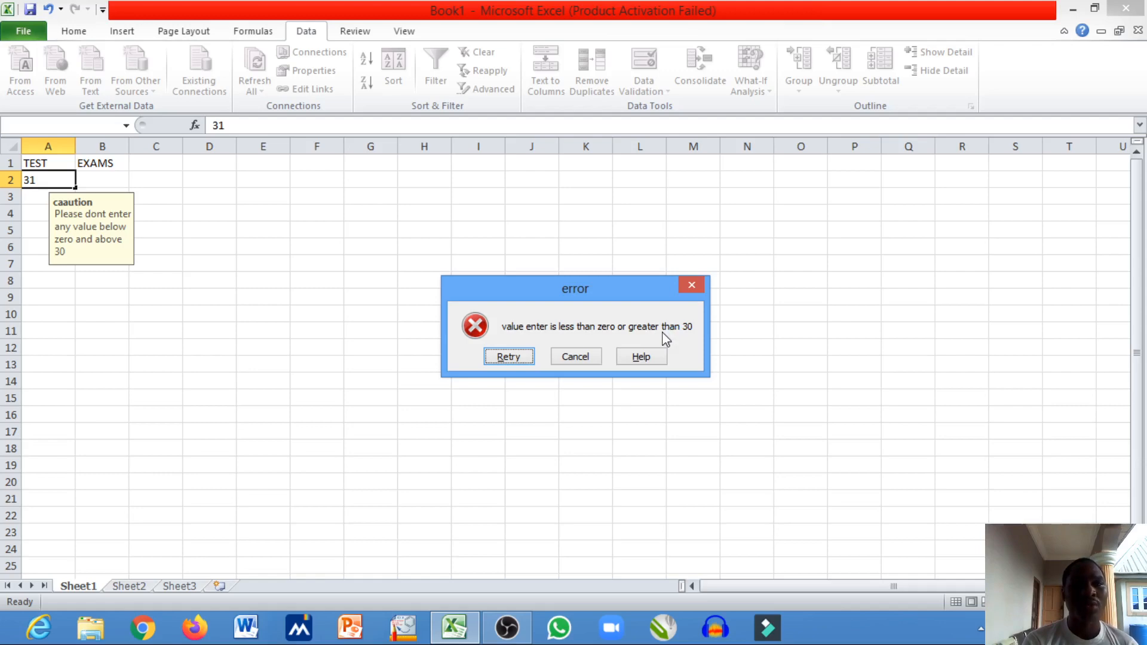
- Retry the entry in cell A2 with the value 30
{"action": "left_click", "coordinate": [517, 359]}
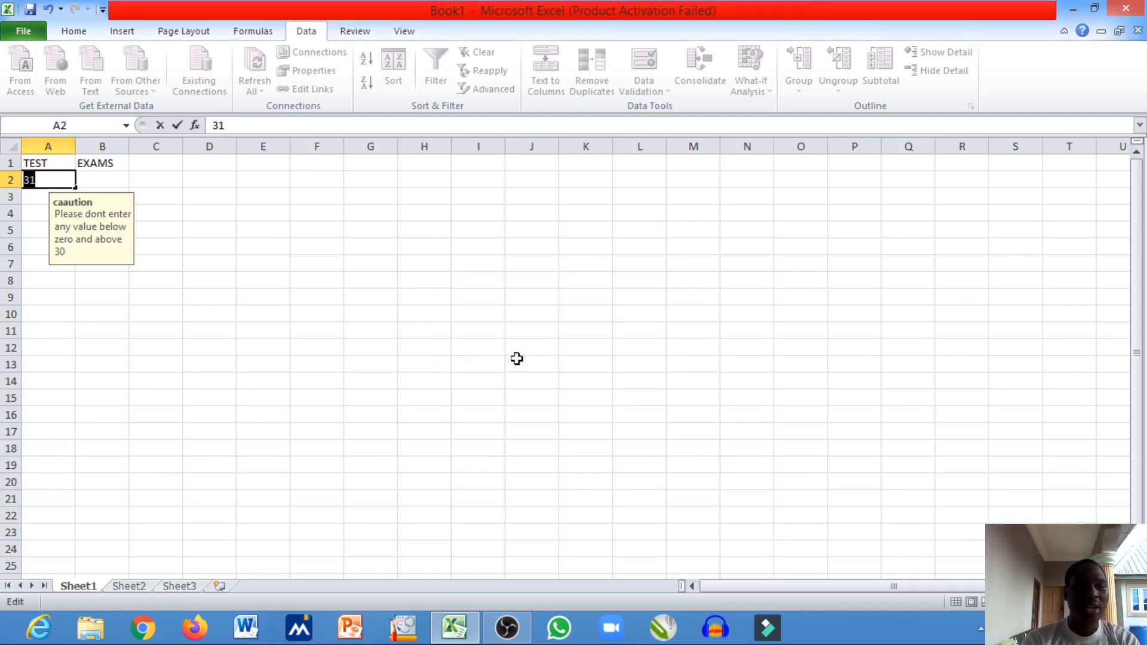
{"action": "type", "text": "30"}
{"action": "key", "text": "Return"}
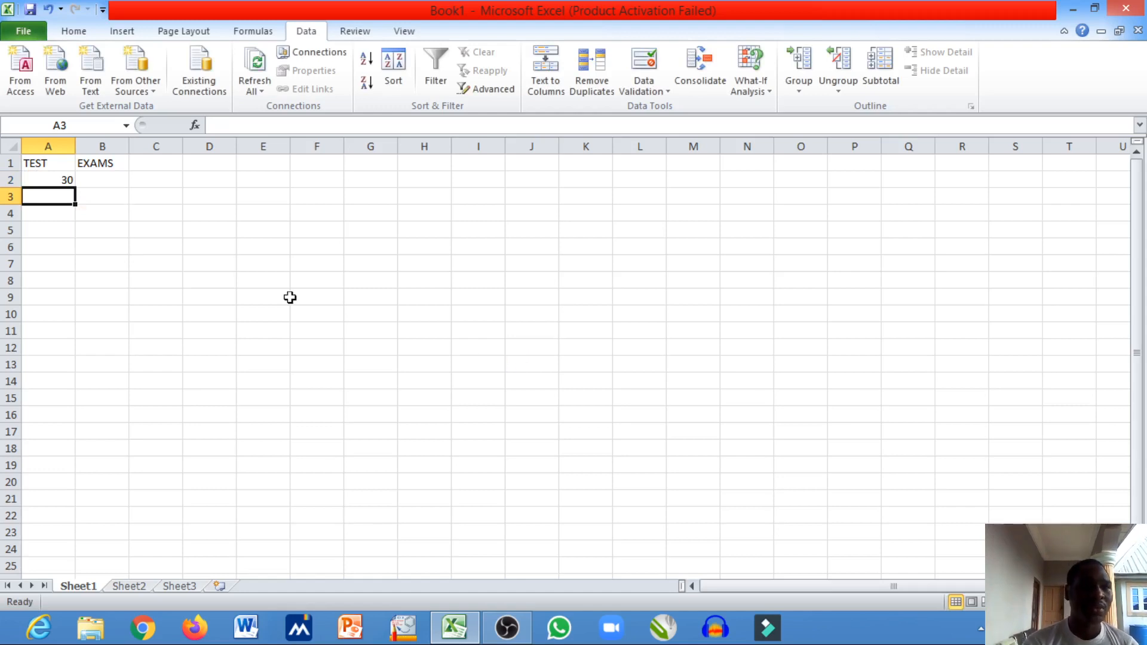
- Set up data validation for cell B2 that allows only whole numbers between 0 and 70
{"action": "left_click", "coordinate": [103, 180]}
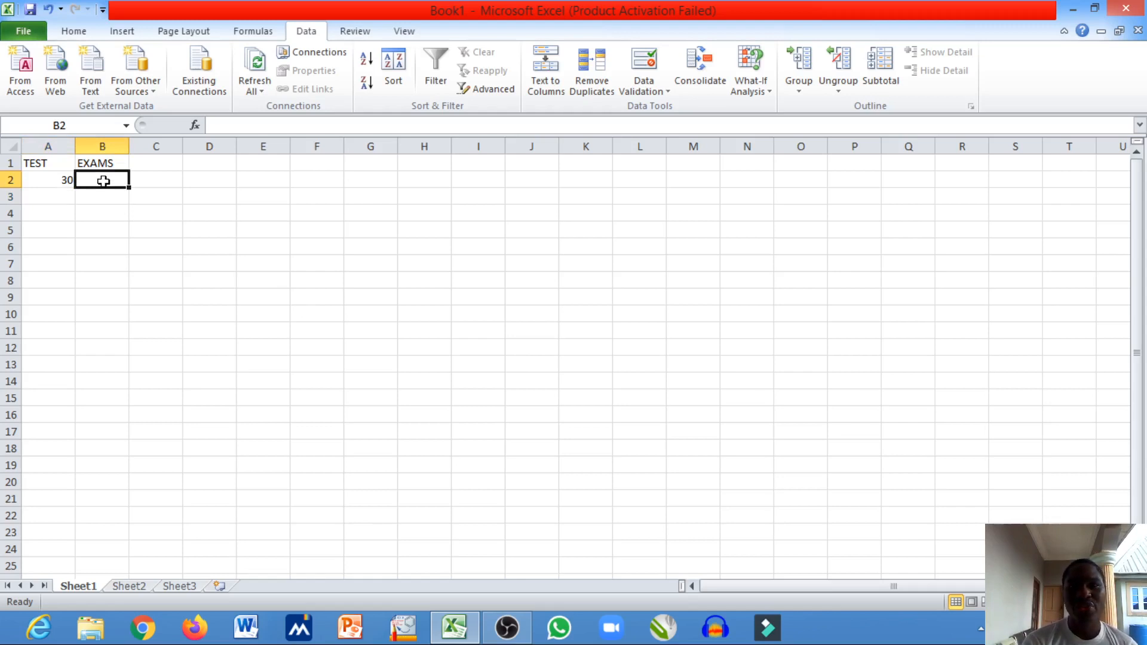
{"action": "left_click", "coordinate": [645, 87]}
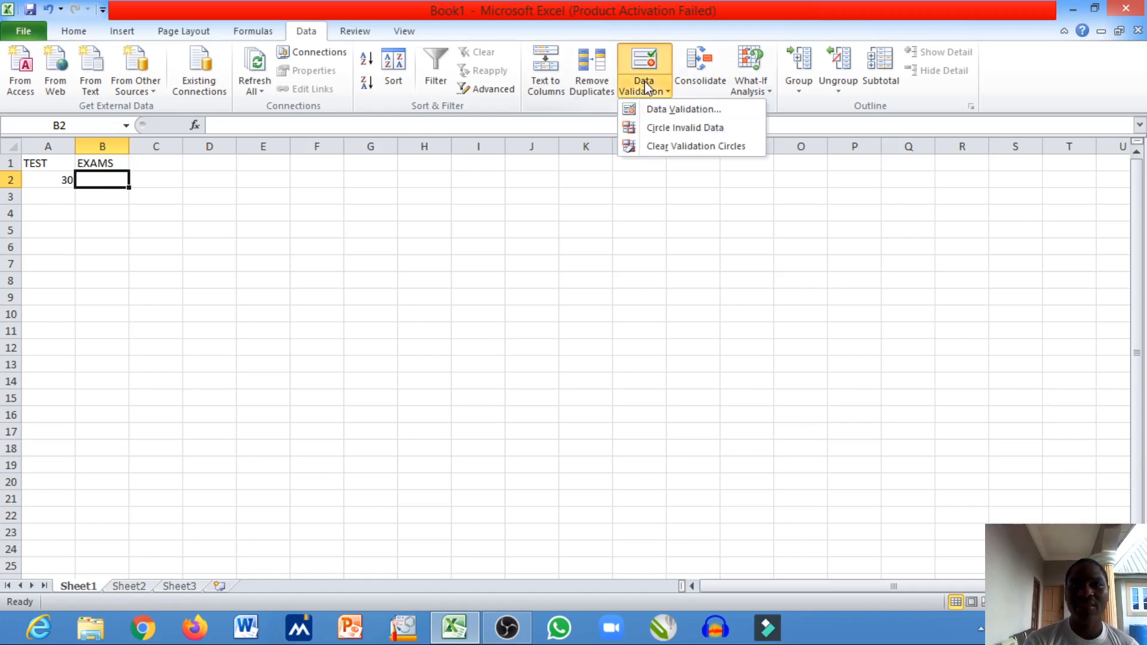
{"action": "left_click", "coordinate": [659, 111]}
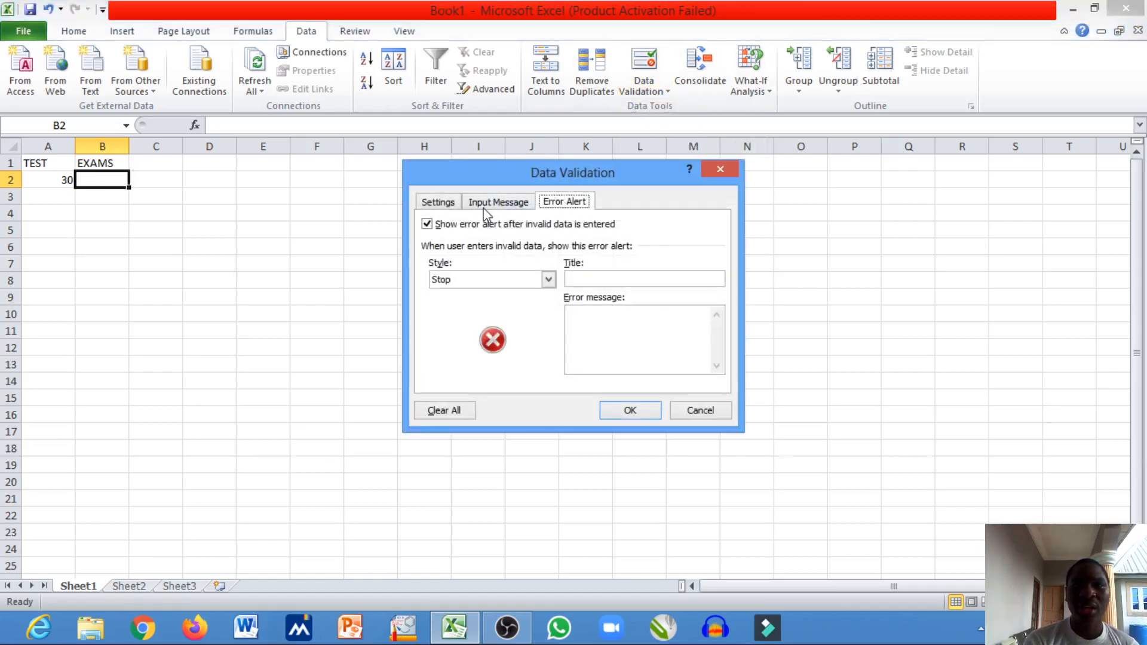
{"action": "left_click", "coordinate": [440, 207]}
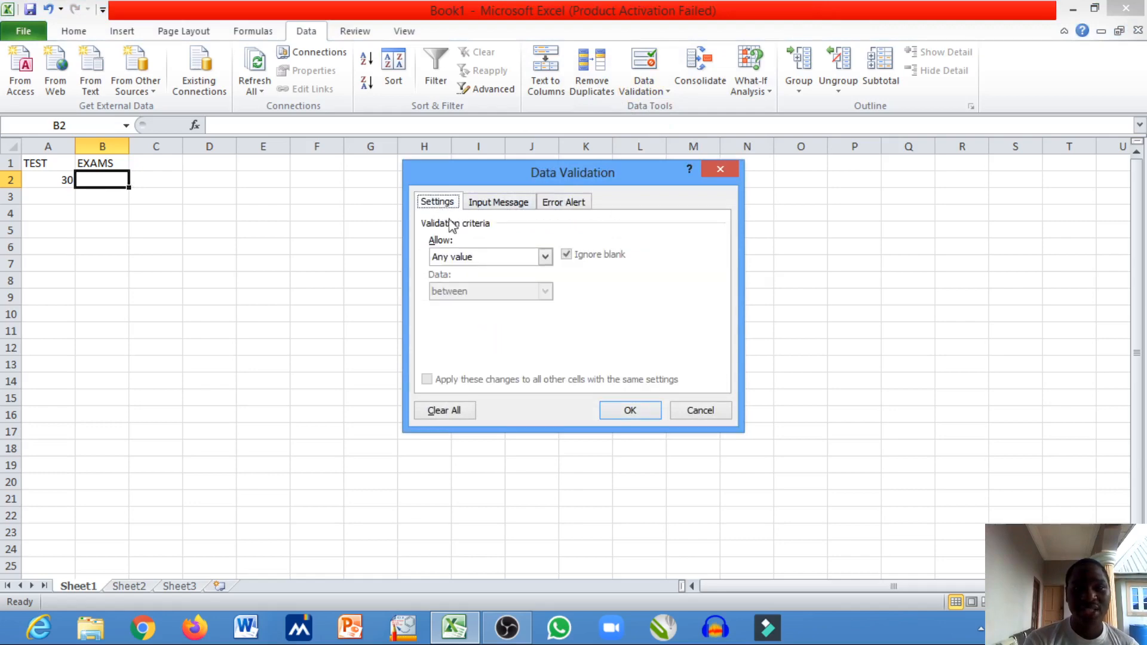
{"action": "left_click", "coordinate": [545, 257]}
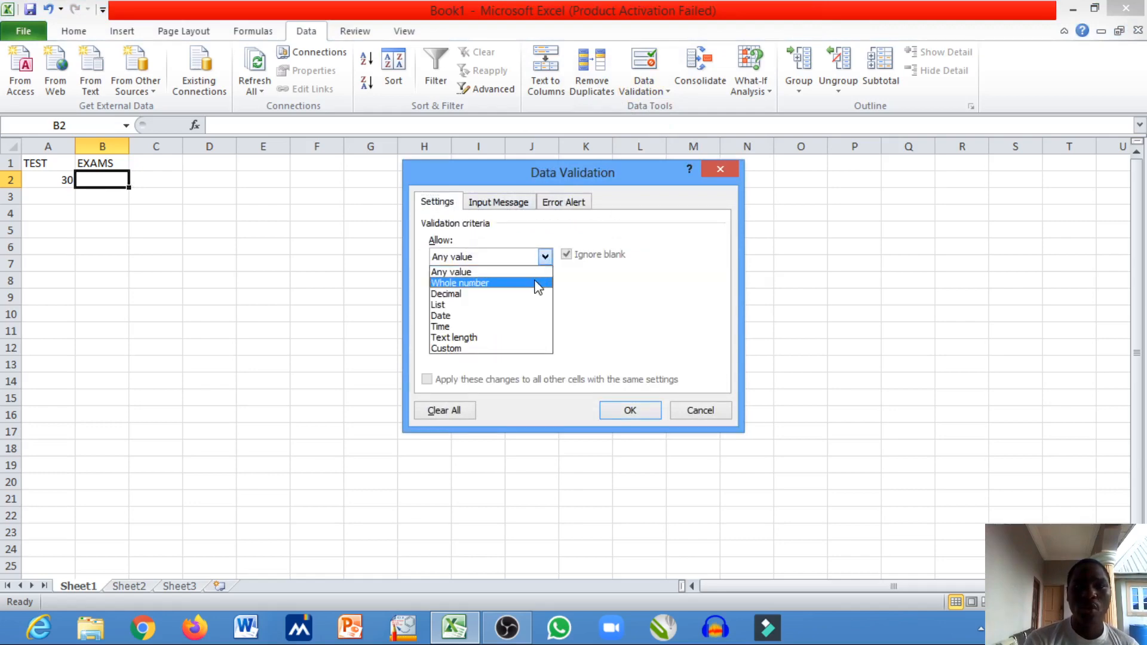
{"action": "left_click", "coordinate": [534, 281]}
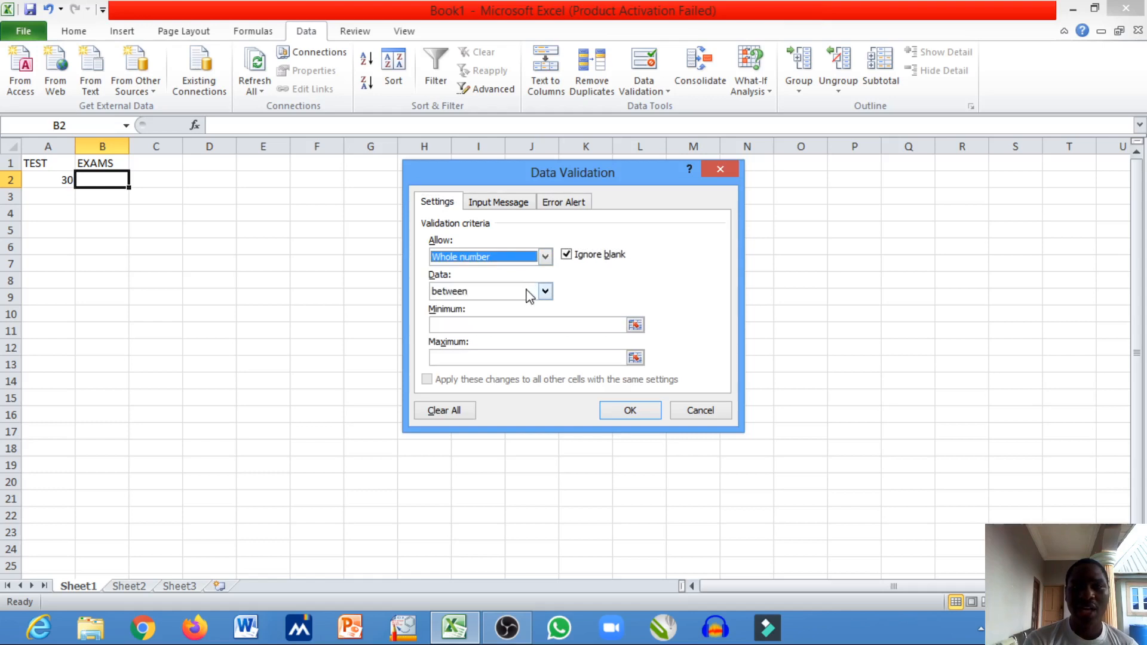
{"action": "left_click", "coordinate": [507, 323]}
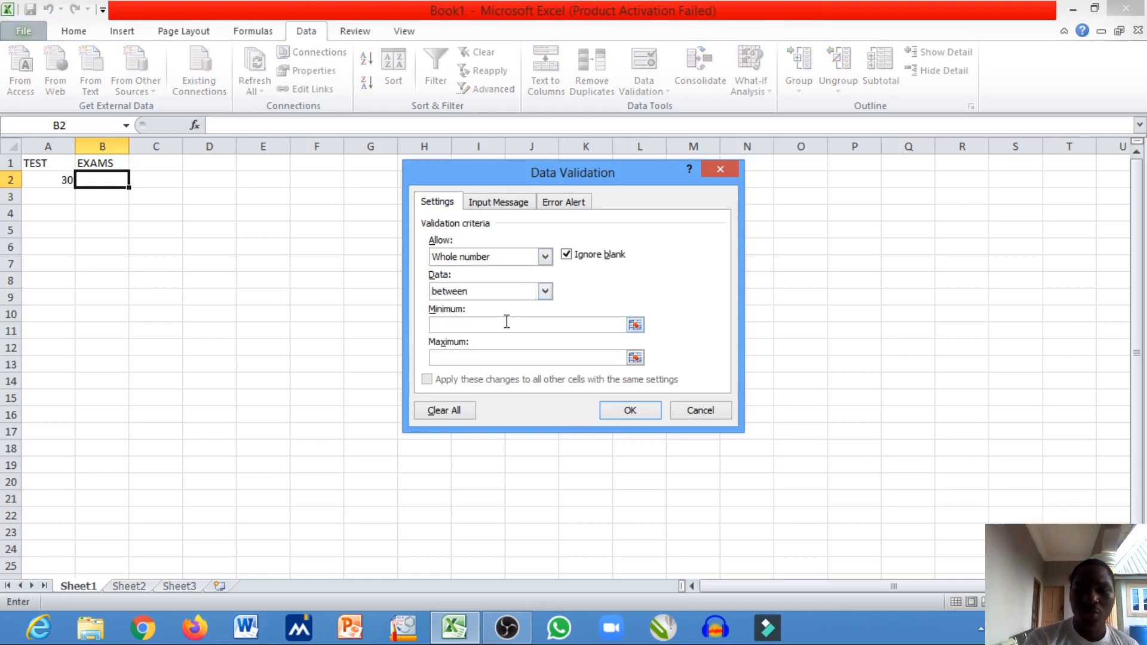
{"action": "type", "text": "0"}
{"action": "left_click", "coordinate": [489, 361]}
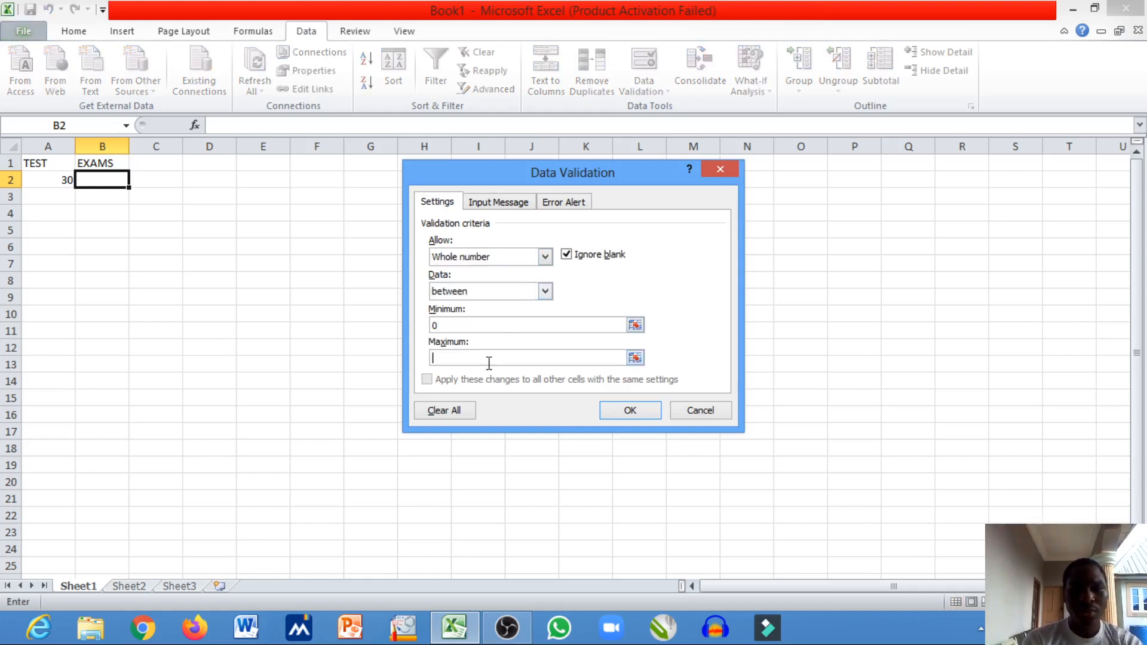
{"action": "type", "text": "70"}
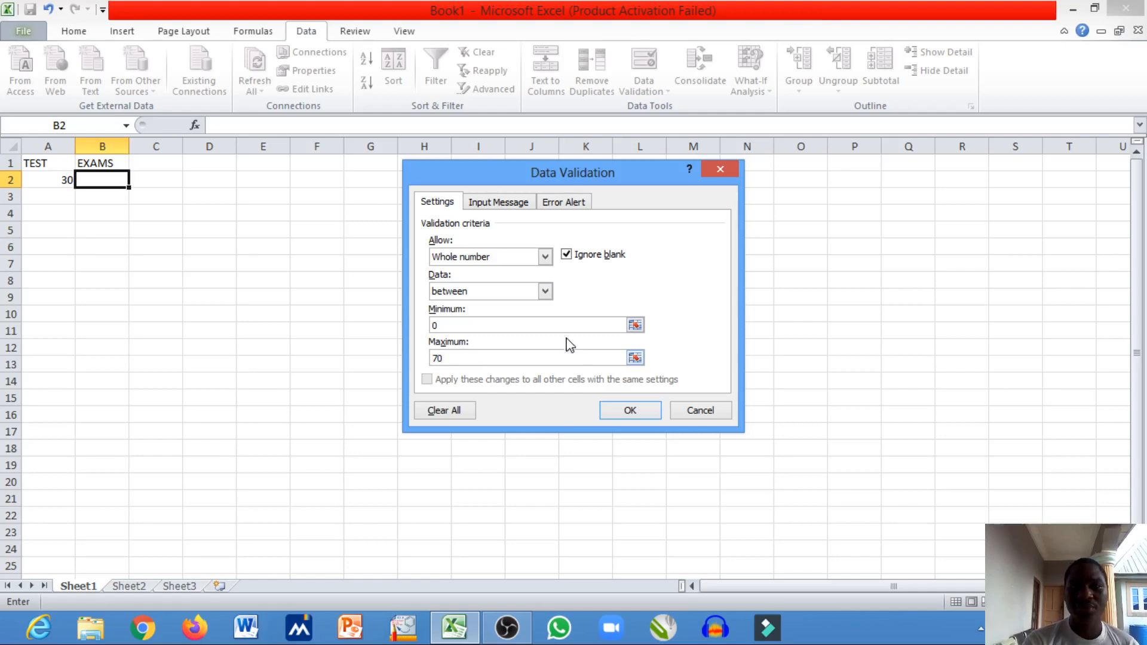
- Give the input message for cell B2 the title "CAUTION"
{"action": "left_click", "coordinate": [509, 203]}
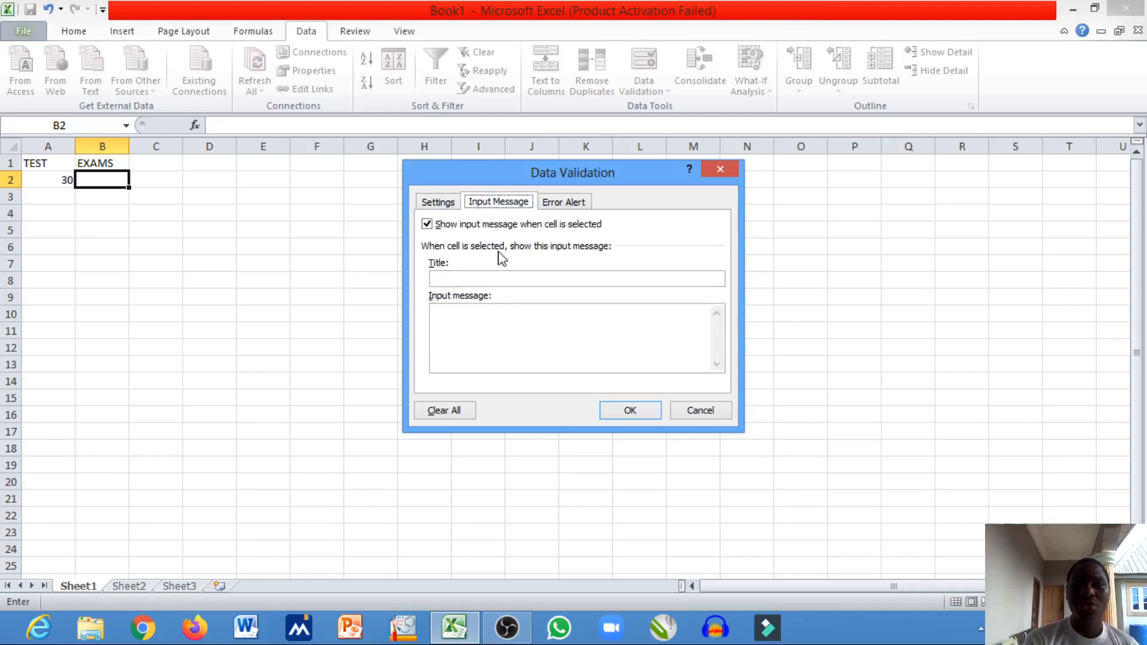
{"action": "left_click", "coordinate": [497, 280]}
{"action": "type", "text": "CA"}
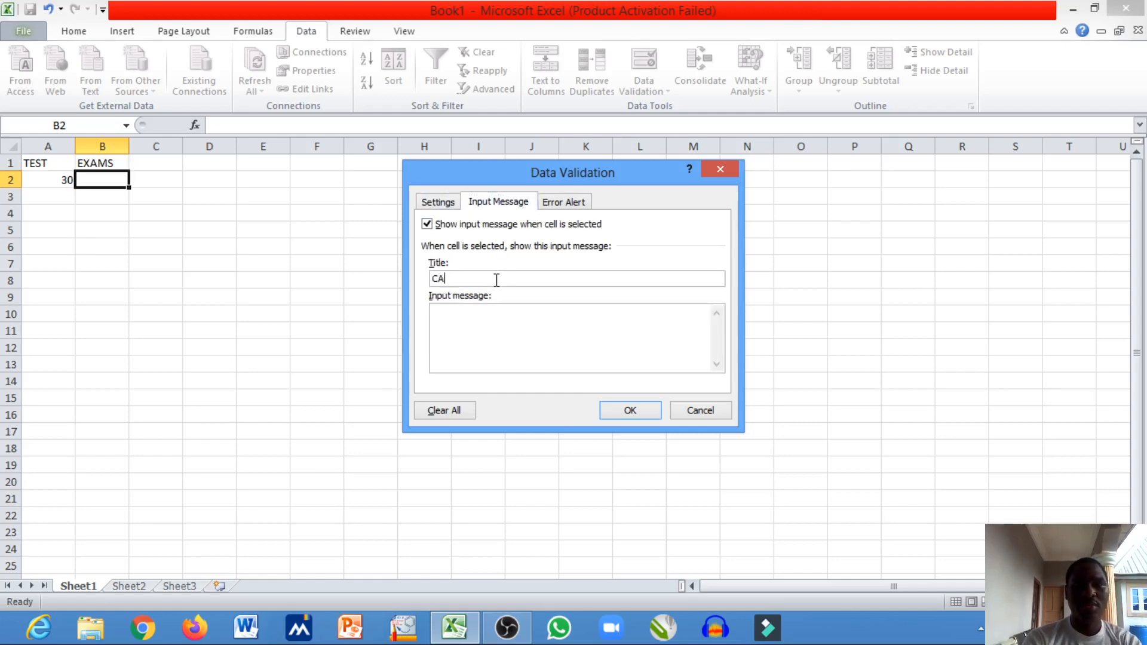
{"action": "type", "text": "UTION"}
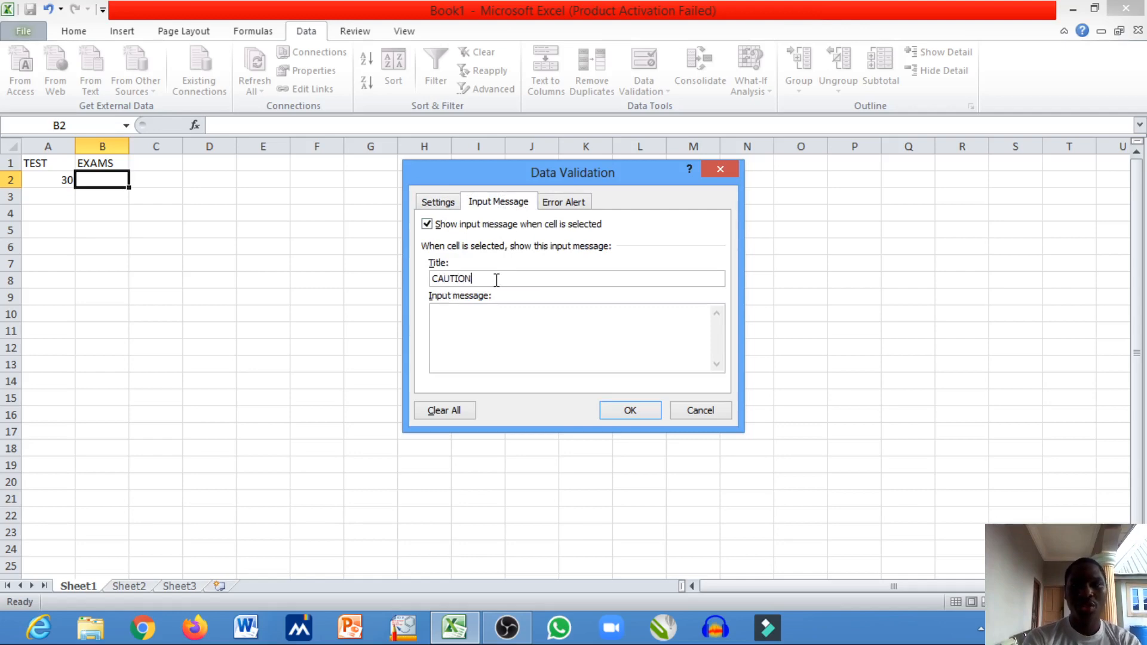
- Enter "PLEASE ENTER VALUES FROM 0-70" as the input message for cell B2
{"action": "left_click", "coordinate": [495, 312]}
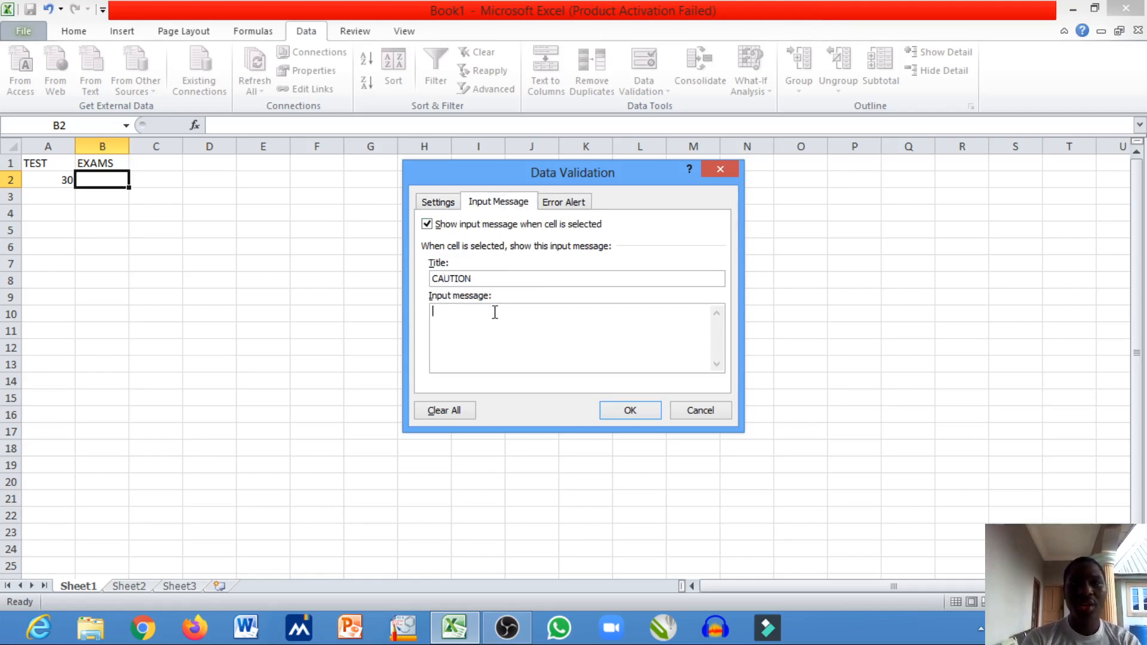
{"action": "type", "text": "PLEAS"}
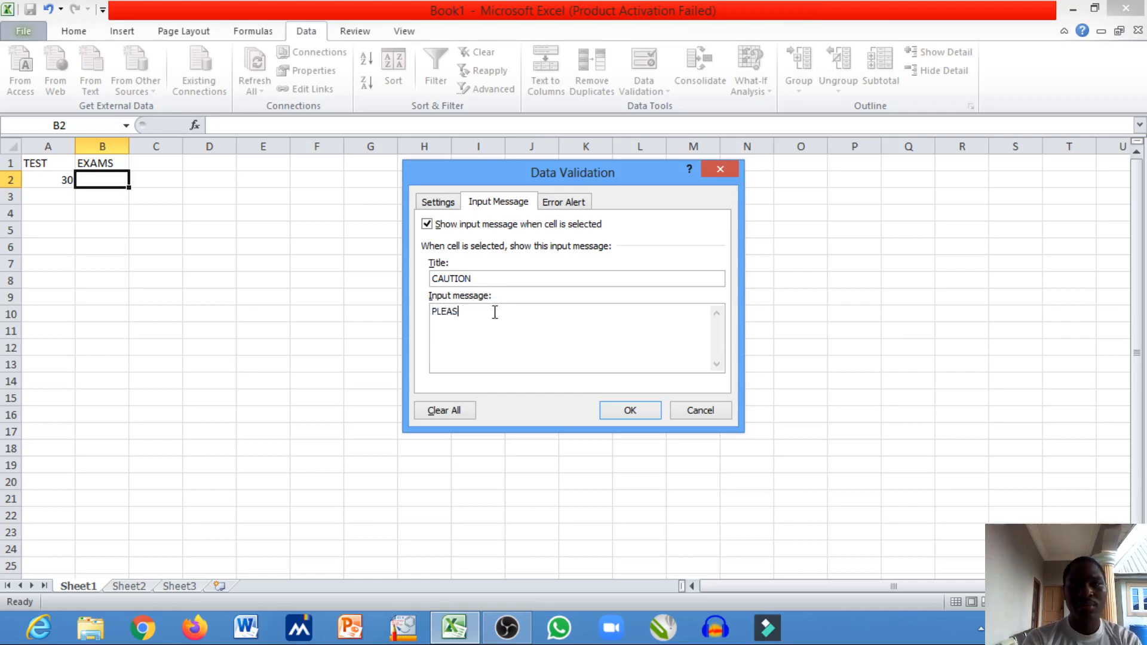
{"action": "type", "text": "E ENTER"}
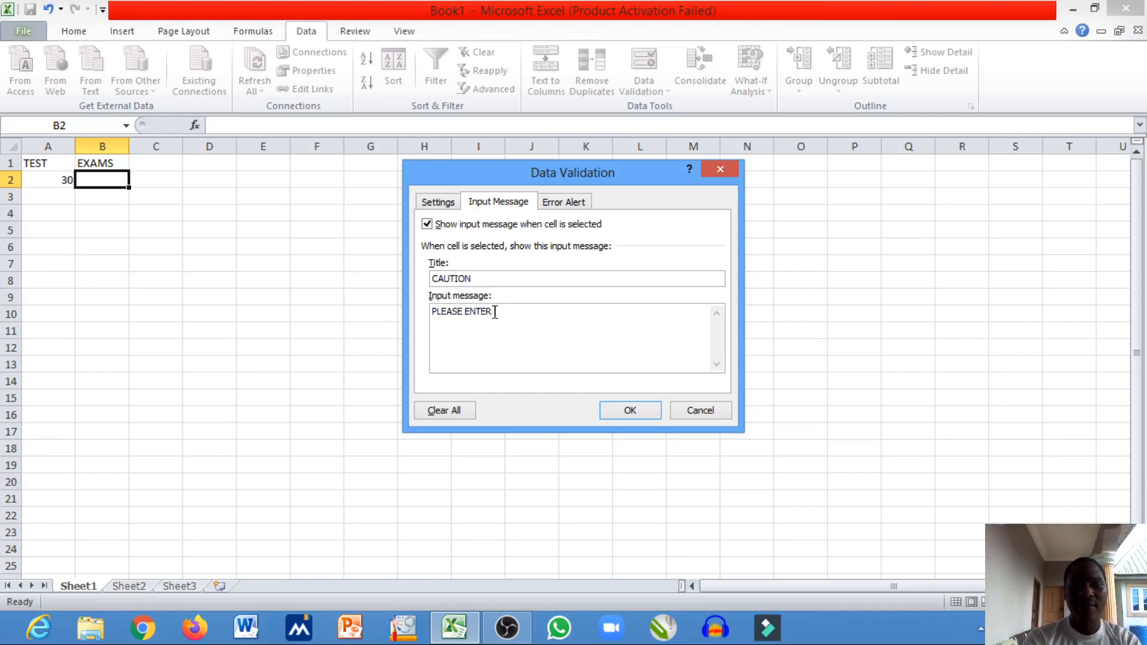
{"action": "type", "text": " VALUES FROM "}
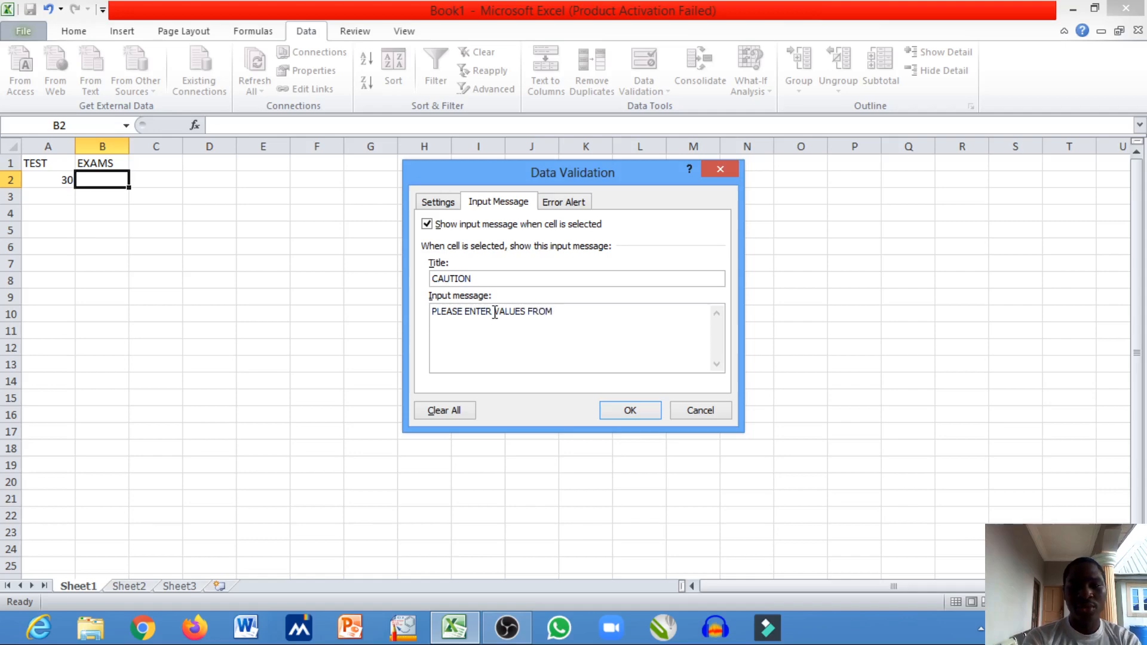
{"action": "type", "text": "0-"}
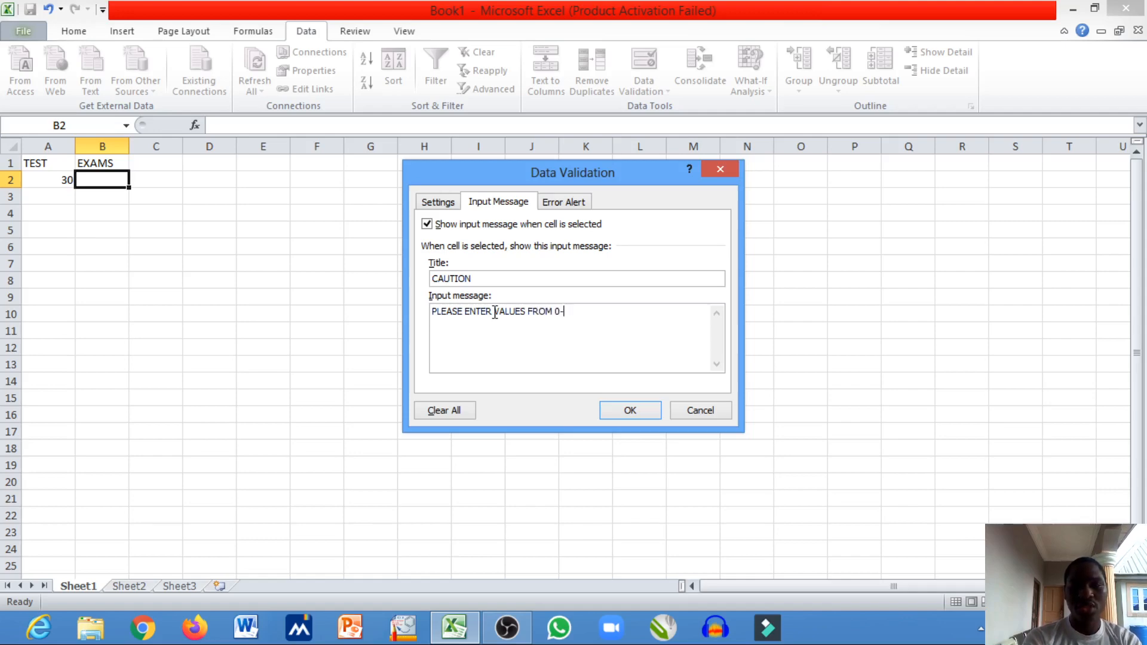
{"action": "type", "text": "70"}
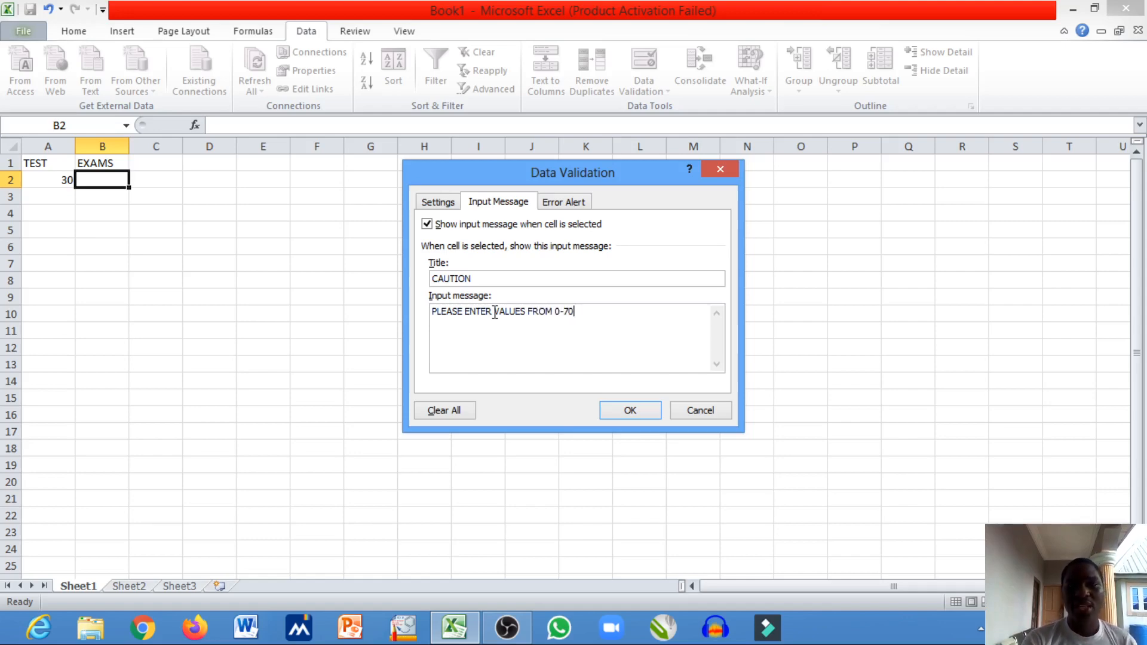
- Give the Stop-style error alert for cell B2 the title "ERRO"
{"action": "left_click", "coordinate": [567, 201]}
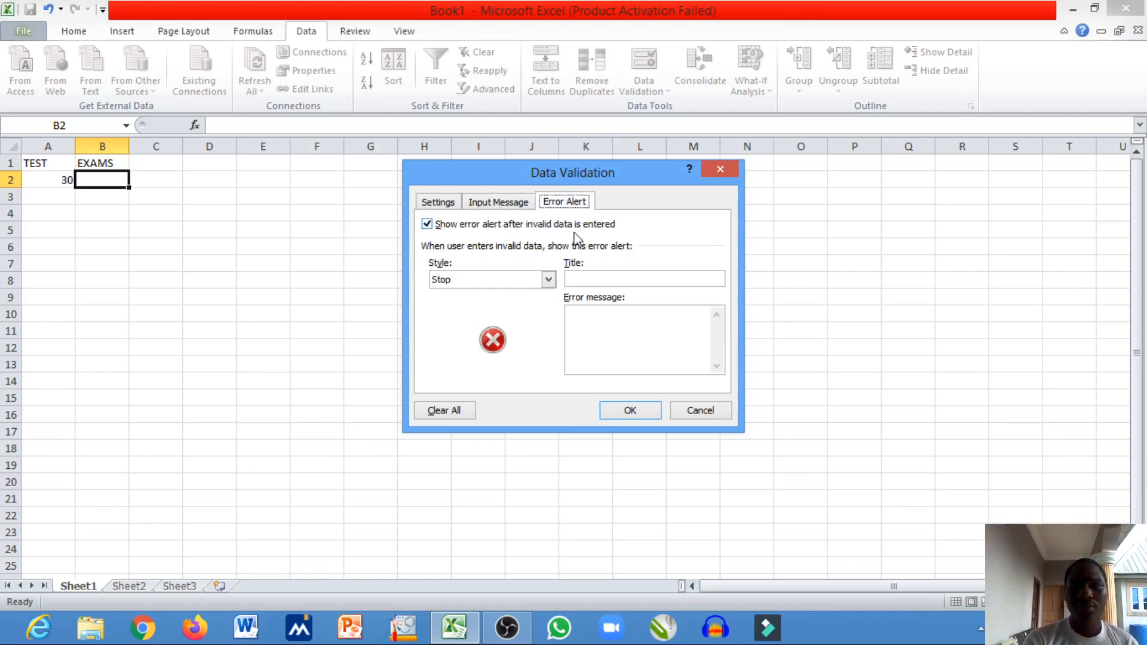
{"action": "left_click", "coordinate": [580, 279]}
{"action": "type", "text": "ERR"}
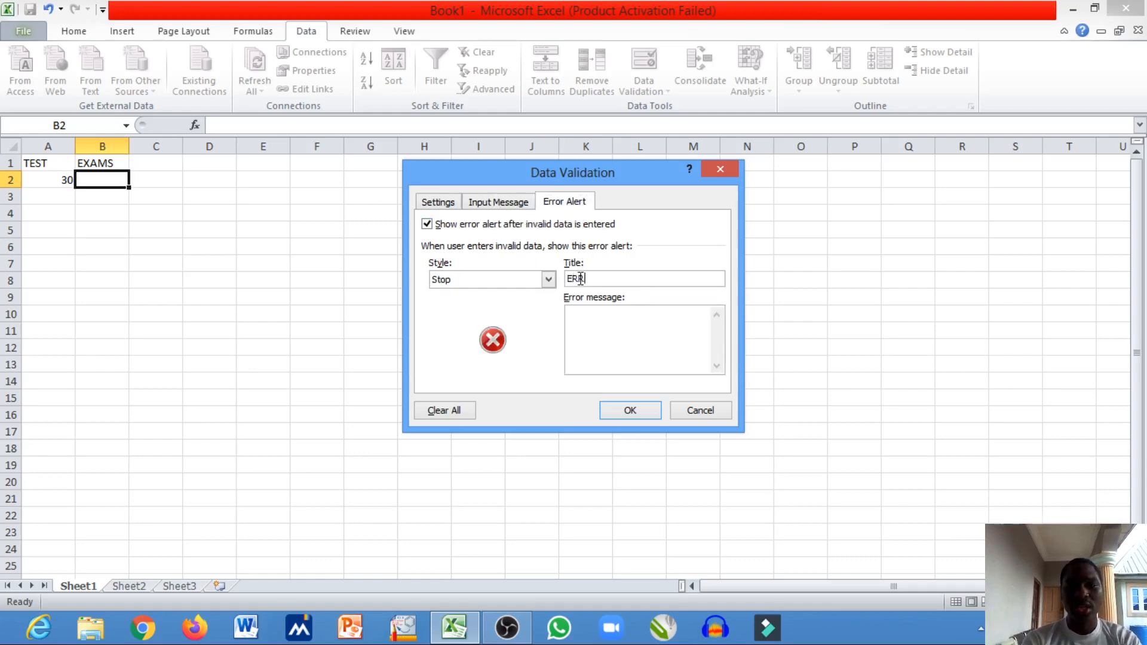
{"action": "type", "text": "O"}
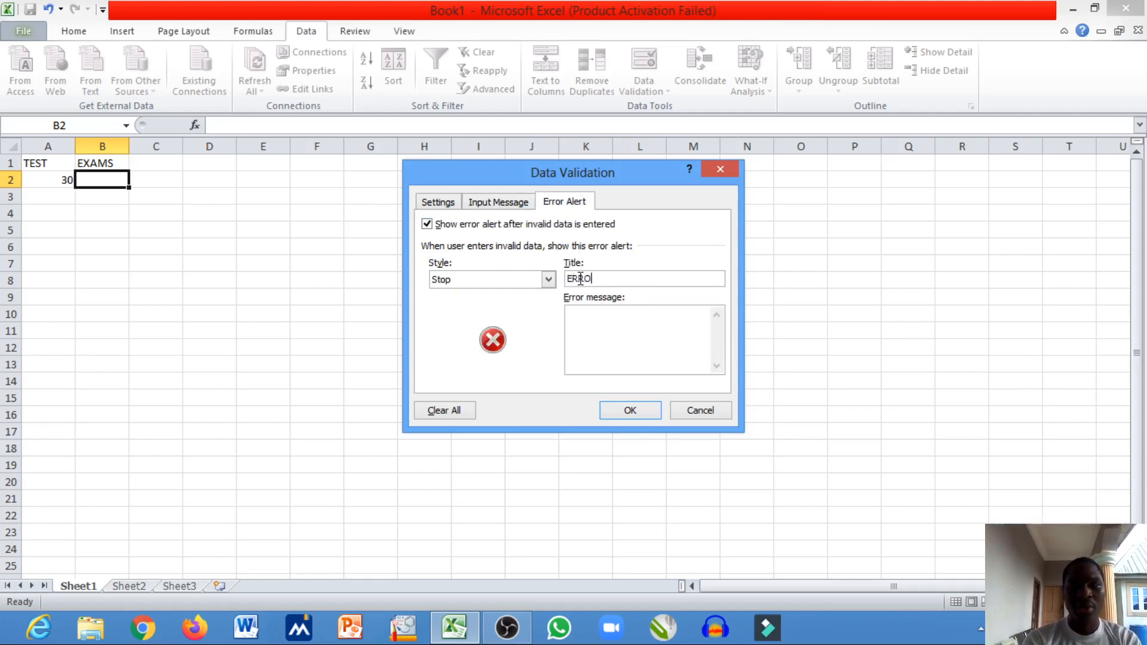
- Enter "IF VALUE ENTERED IS LESS THAN ZERO OR GREATER THAN 70" as the error message and apply the validation to cell B2
{"action": "left_click", "coordinate": [585, 313]}
{"action": "type", "text": "IF "}
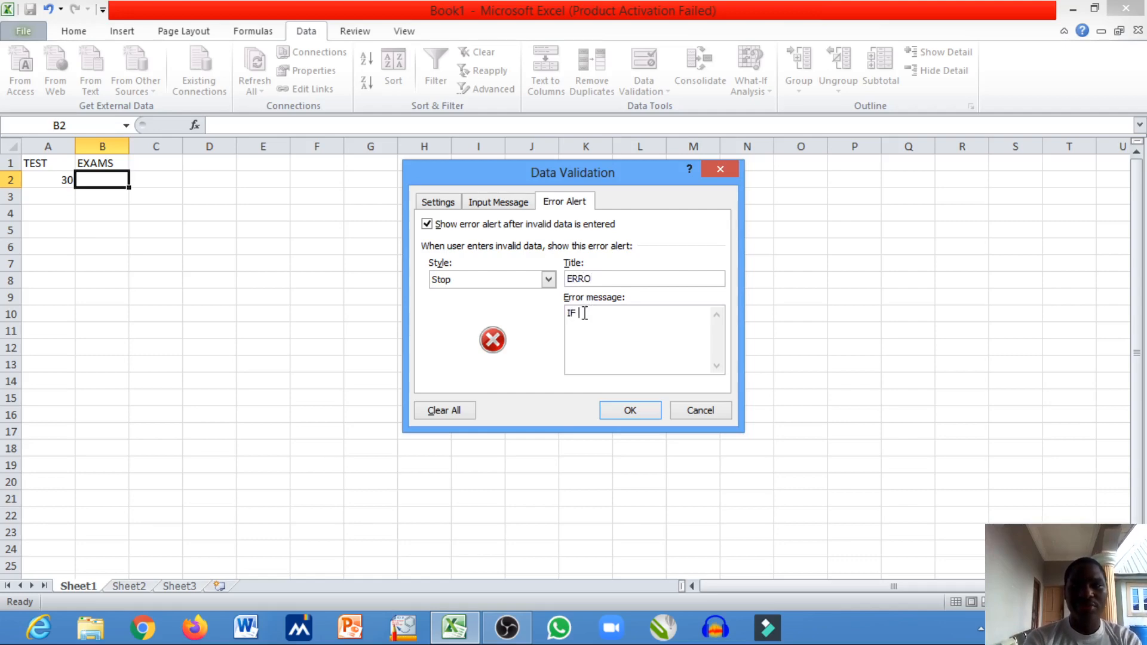
{"action": "type", "text": "VALUE E"}
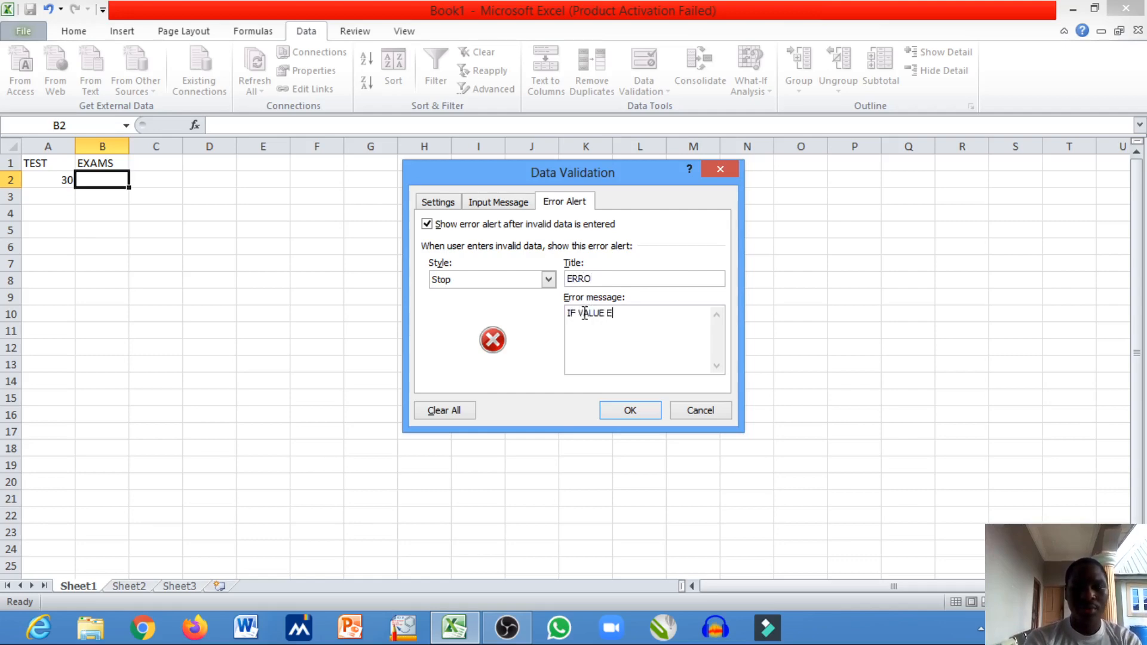
{"action": "type", "text": "NTERED IS "}
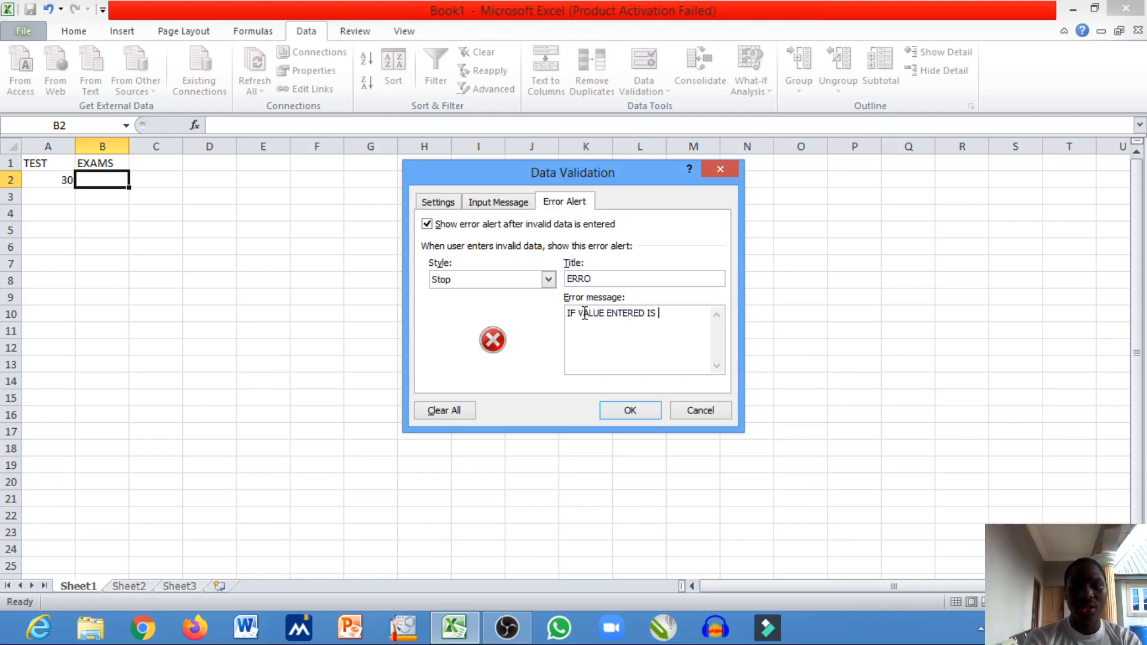
{"action": "type", "text": "LES"}
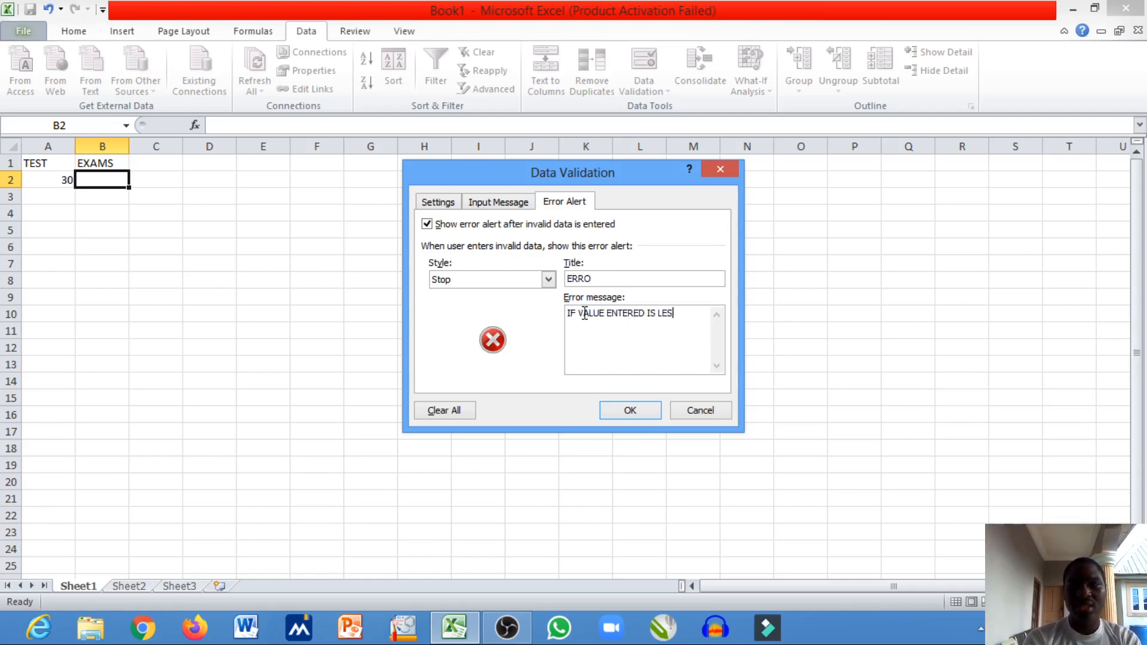
{"action": "type", "text": "S THAN "}
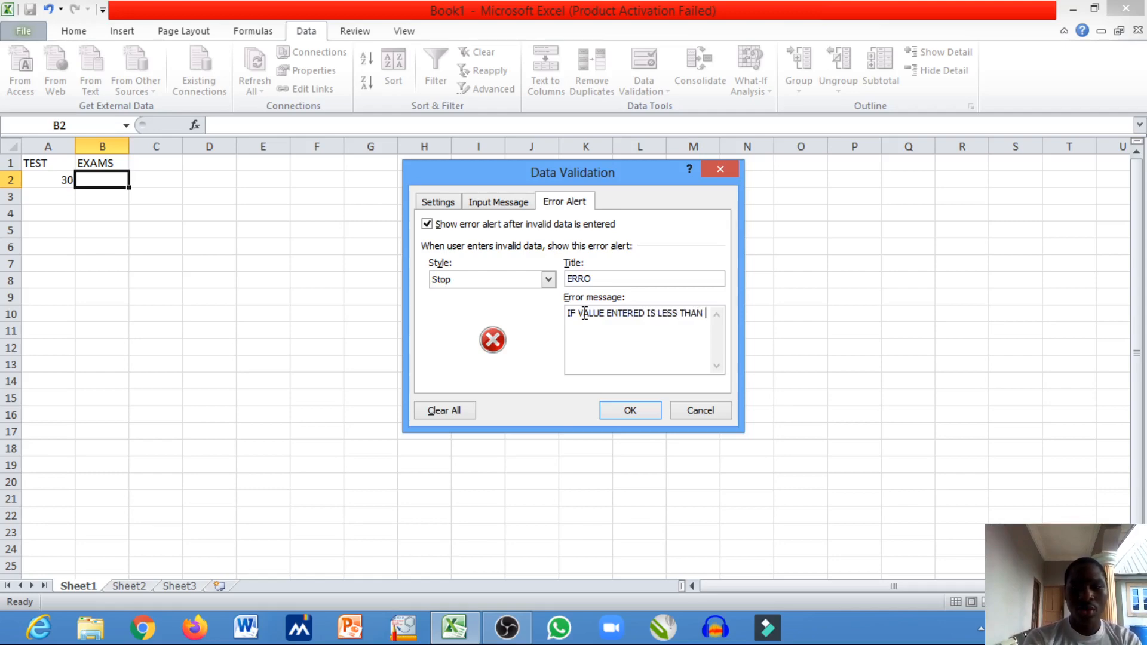
{"action": "type", "text": "\""}
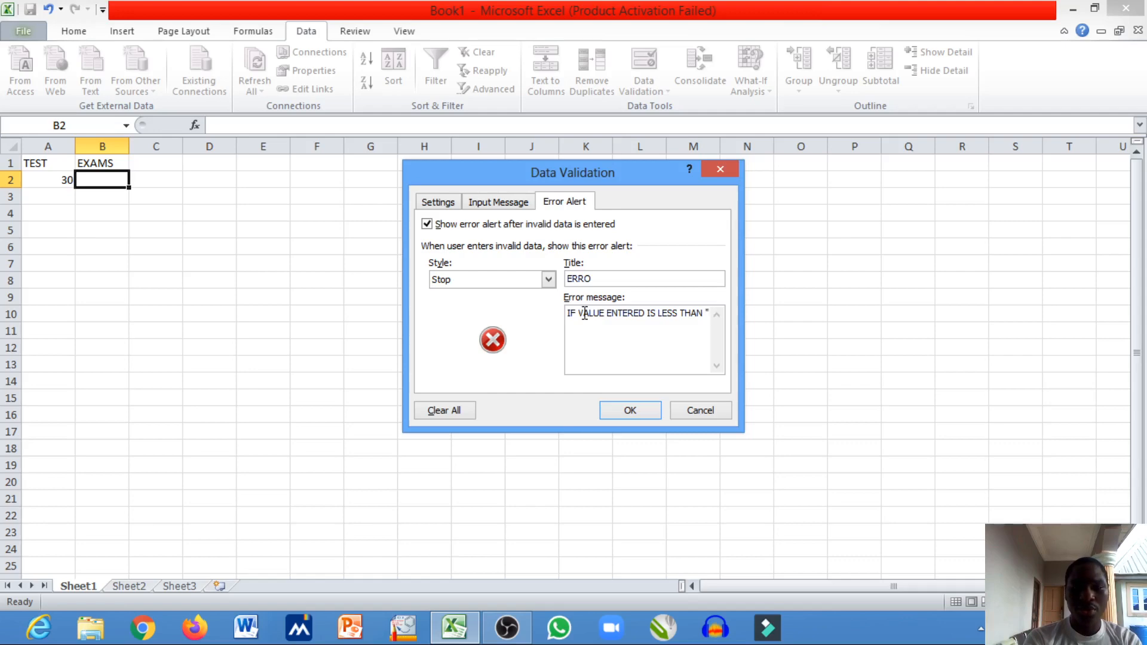
{"action": "key", "text": "BackSpace"}
{"action": "type", "text": "ZERO"}
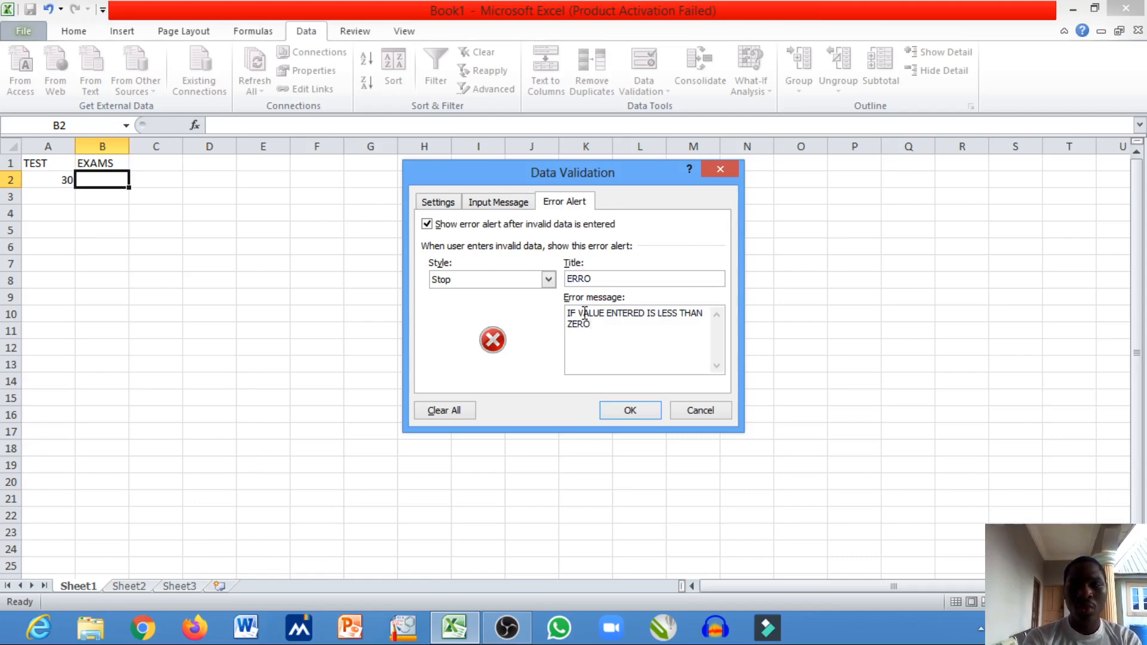
{"action": "type", "text": " OR GRE"}
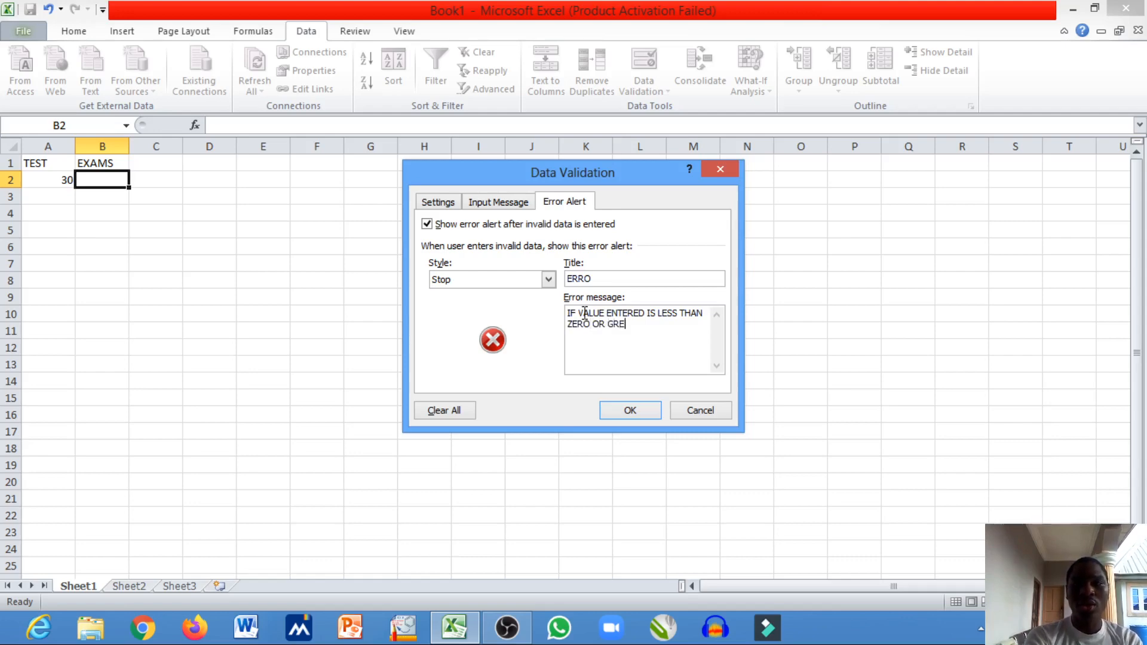
{"action": "type", "text": "ATER THA"}
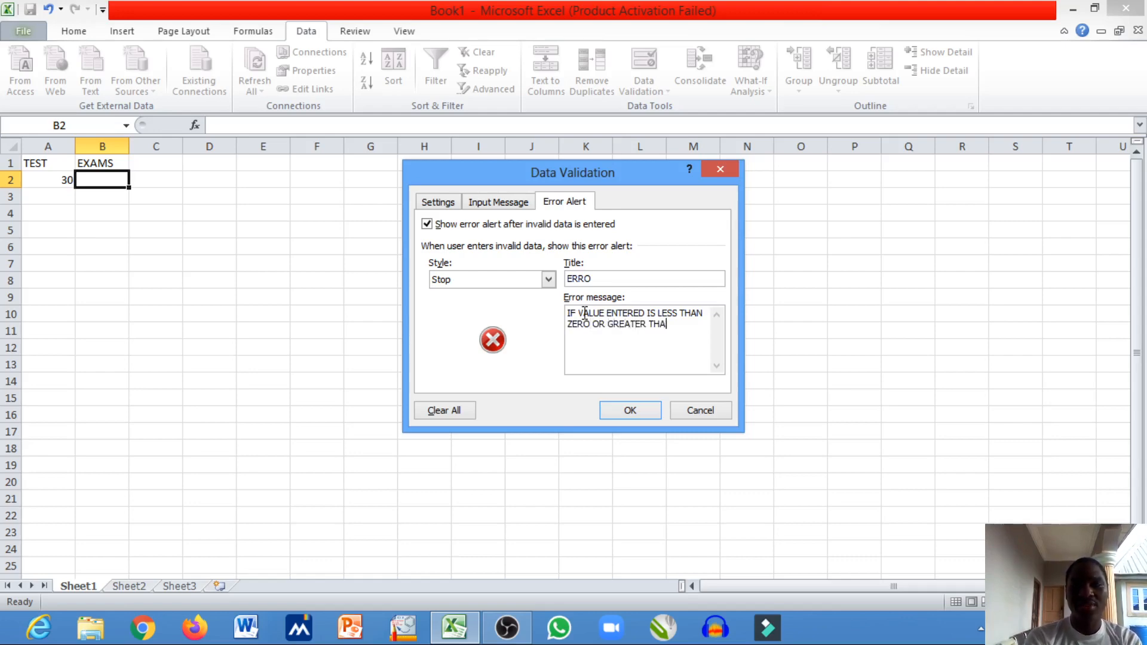
{"action": "type", "text": "N 70"}
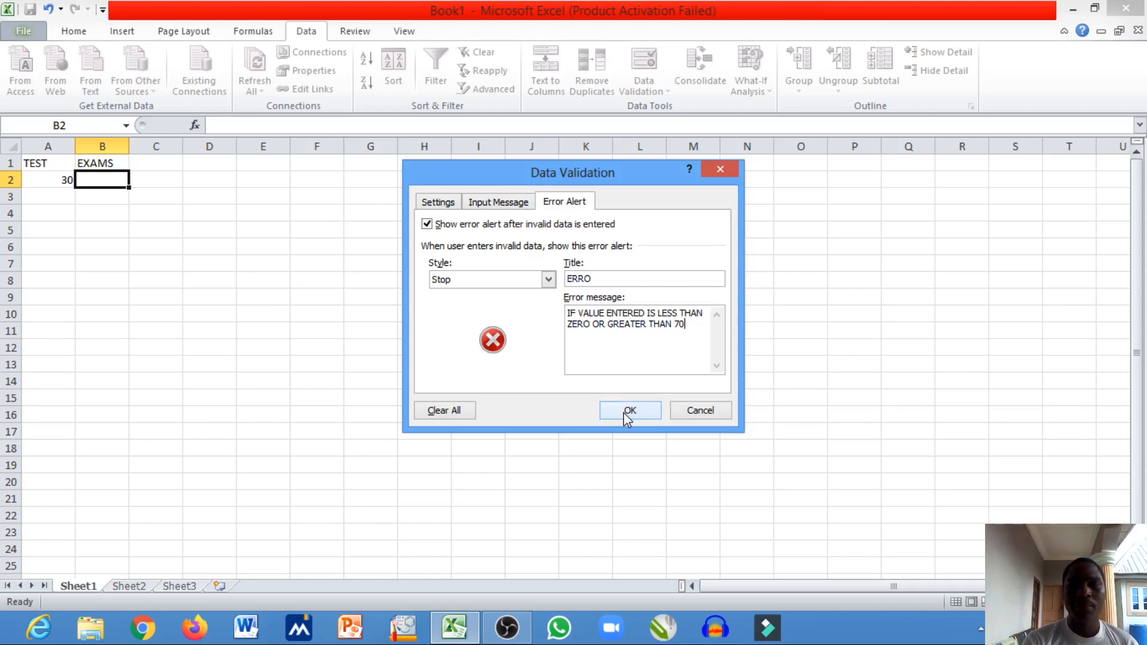
{"action": "left_click", "coordinate": [511, 206]}
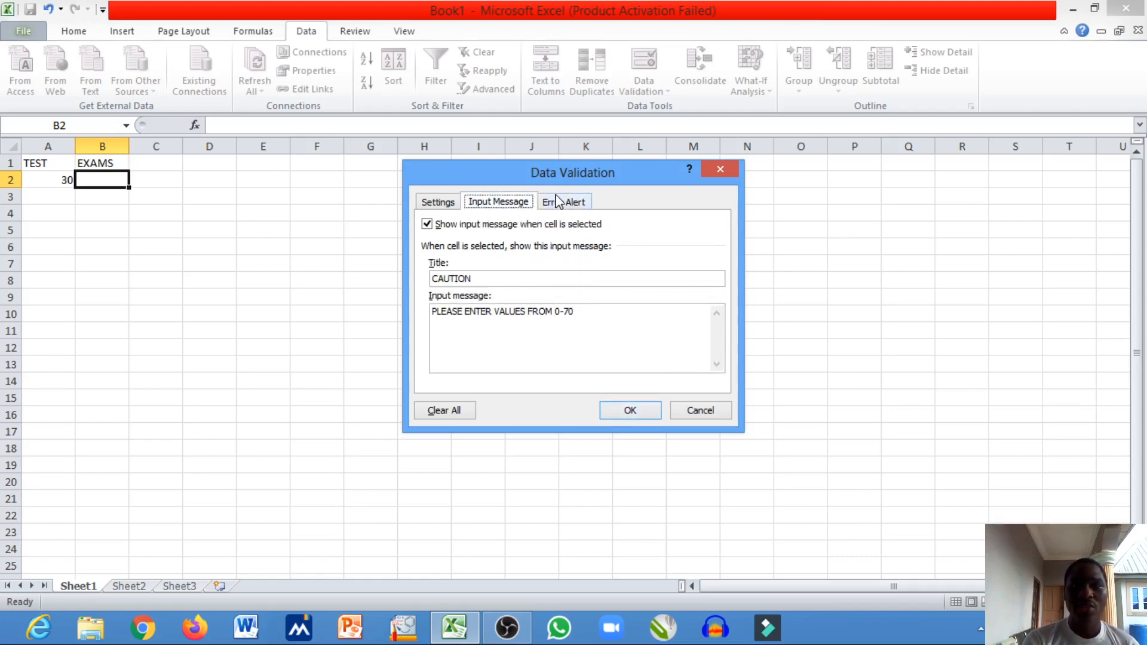
{"action": "left_click", "coordinate": [624, 413]}
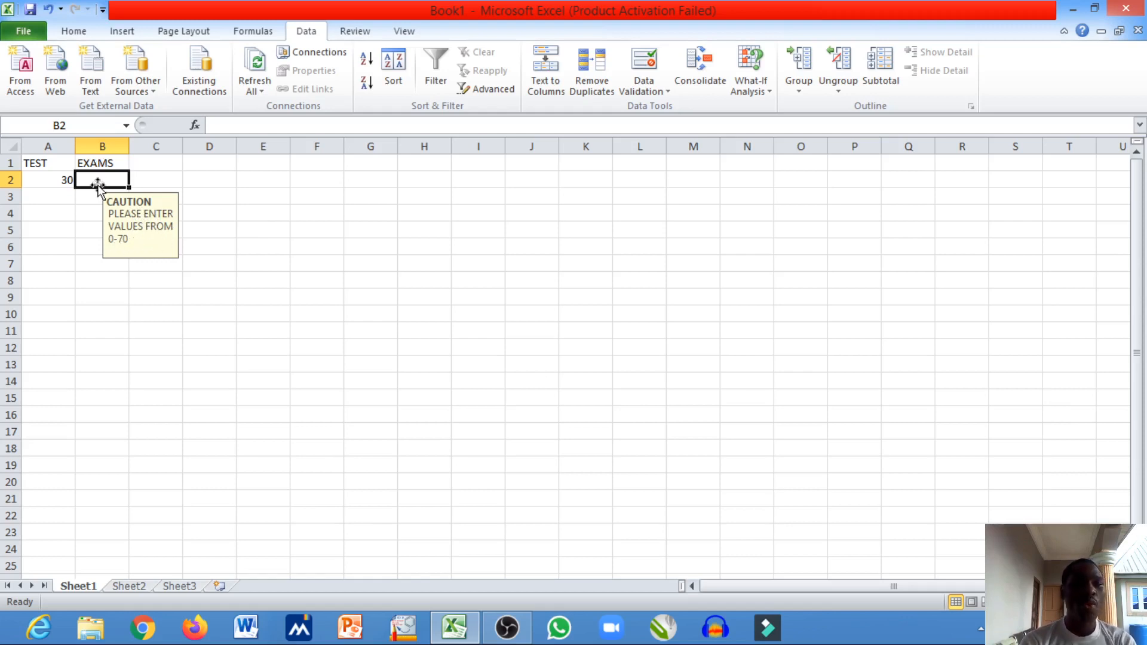
- Test the validation in cell B2 by entering 0 and replacing it with 68
{"action": "type", "text": "0"}
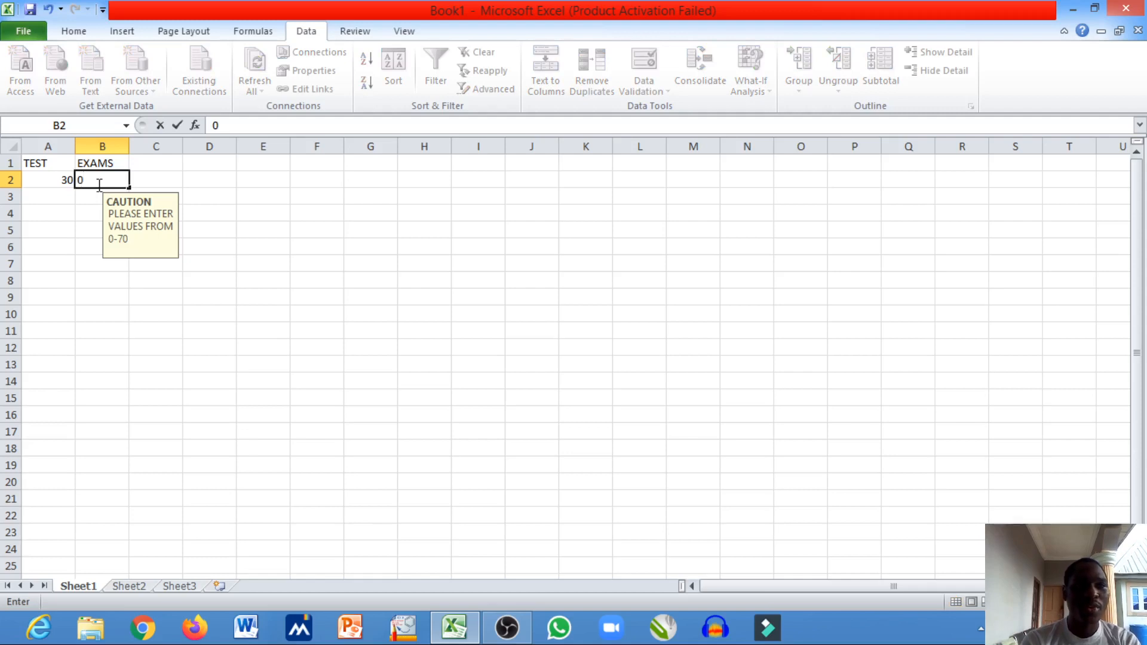
{"action": "key", "text": "Return"}
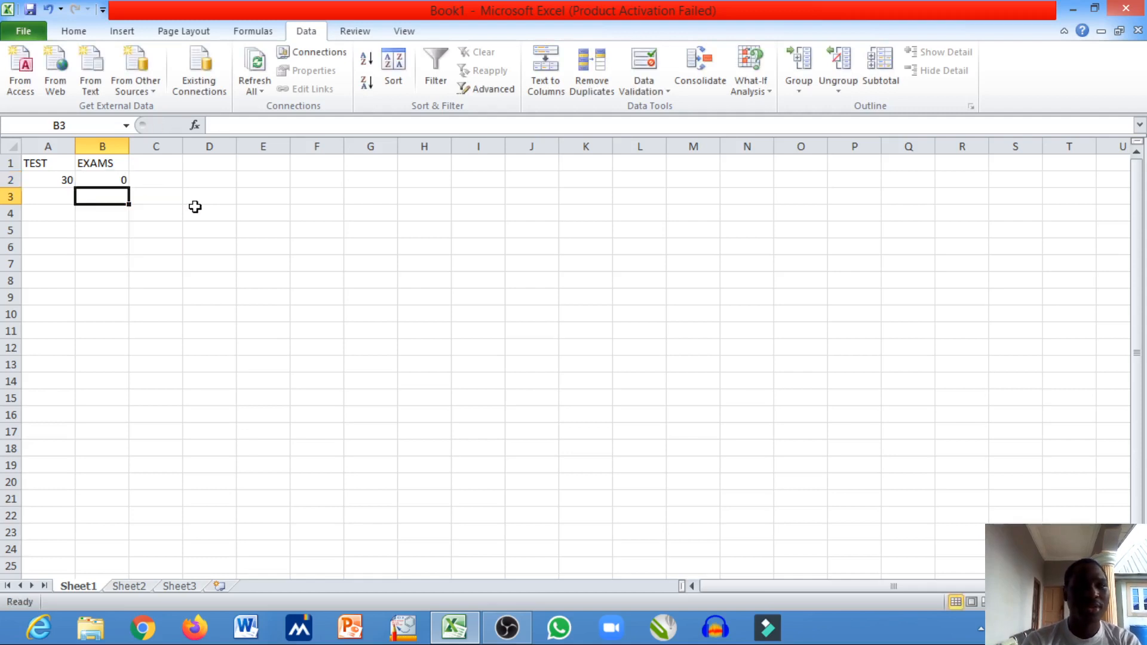
{"action": "left_click", "coordinate": [116, 178]}
{"action": "type", "text": "68"}
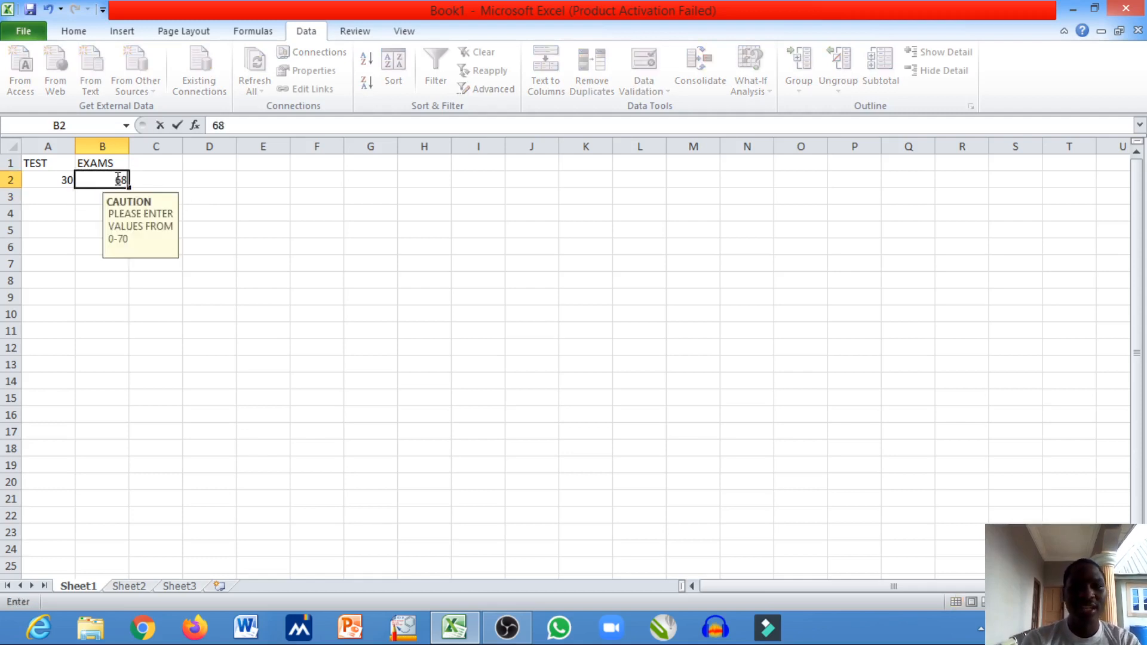
{"action": "key", "text": "Return"}
- Try to enter 71 in cell B2 to test the upper limit of the validation rule
{"action": "left_click", "coordinate": [116, 178]}
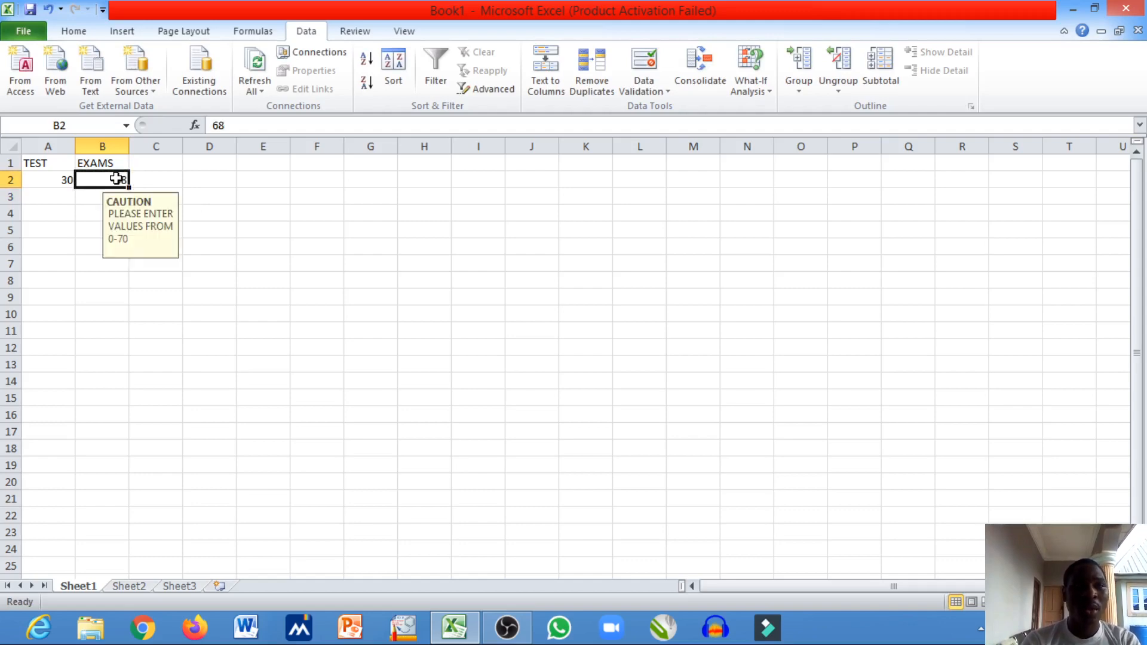
{"action": "type", "text": "71"}
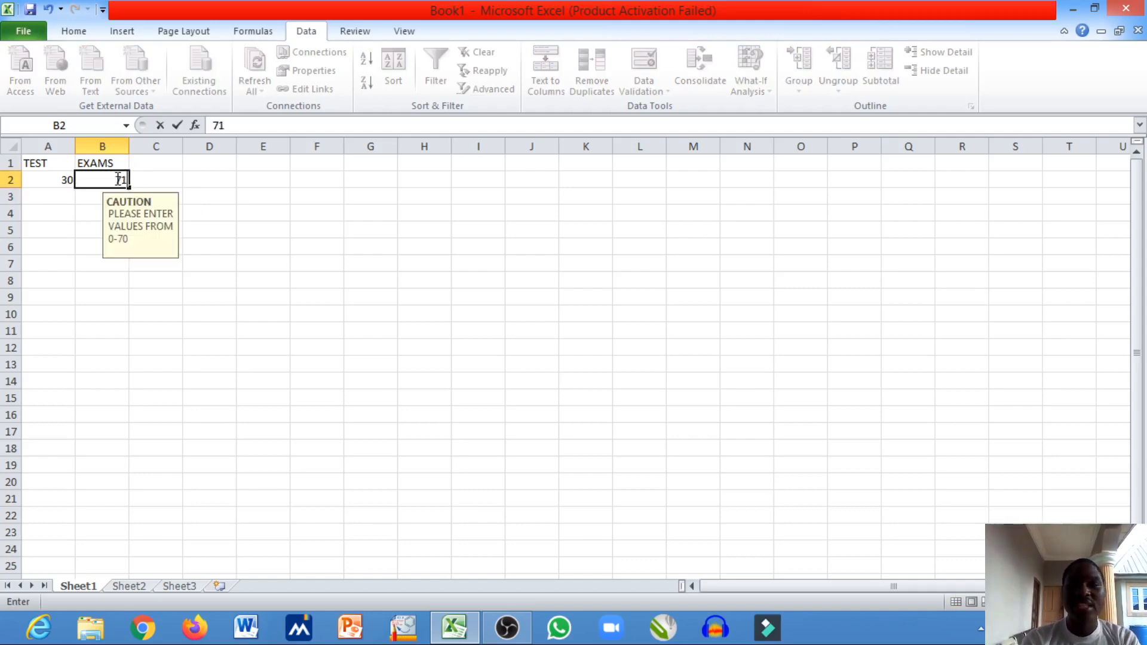
{"action": "key", "text": "Return"}
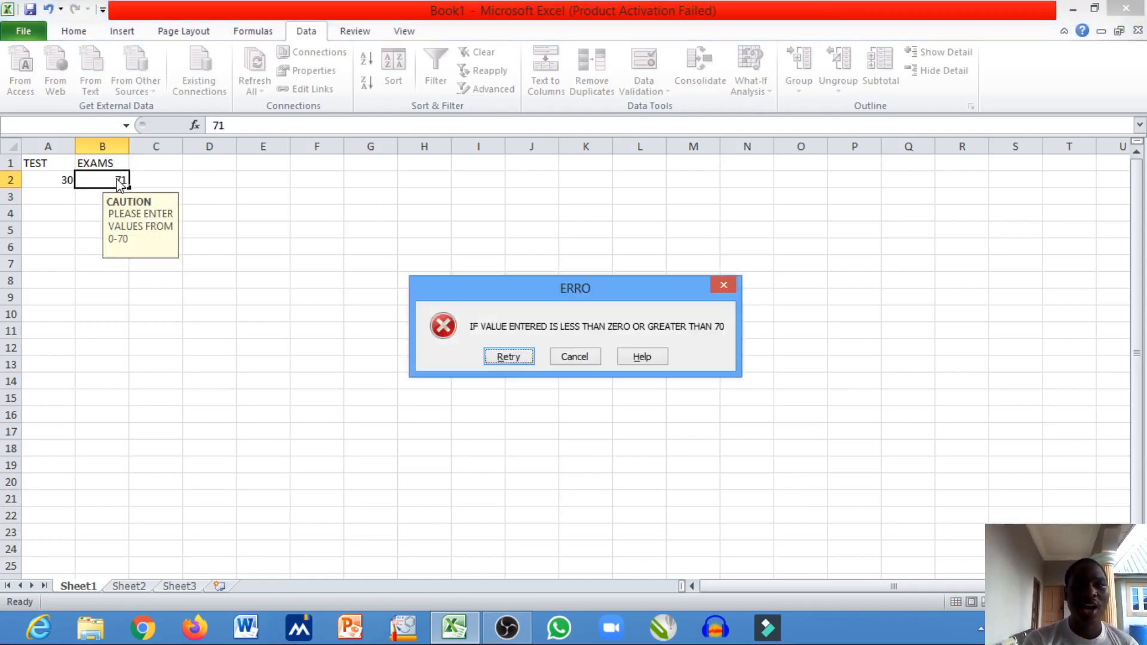